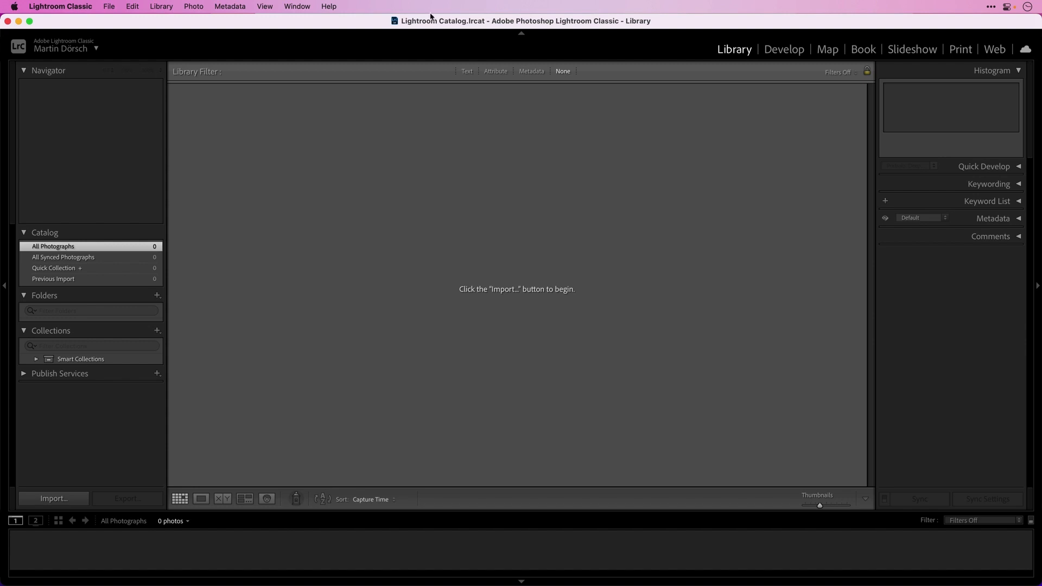
Locate the Lightroom Catalog.lrcat file in Finder, check the Pictures folder, then close Finder
{"action": "left_click", "coordinate": [458, 24], "text": "super"}
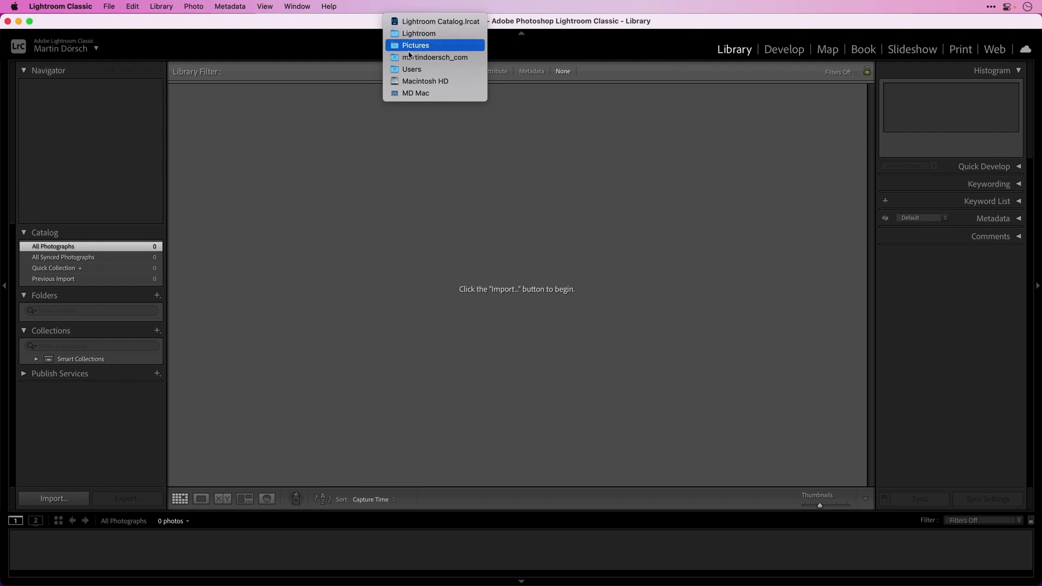
{"action": "left_click", "coordinate": [433, 34]}
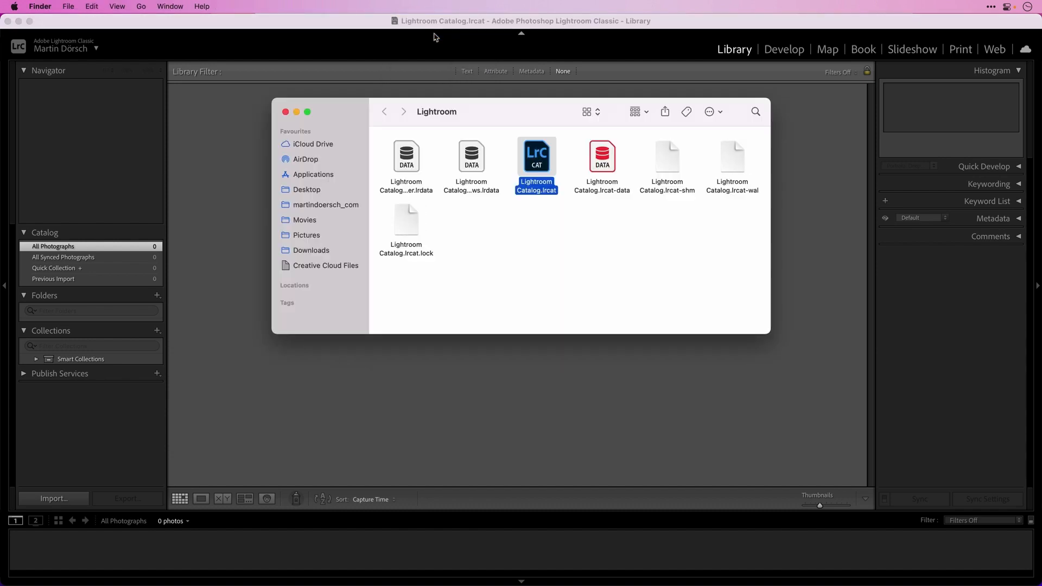
{"action": "left_click", "coordinate": [538, 206]}
{"action": "left_click", "coordinate": [537, 189]}
{"action": "left_click", "coordinate": [307, 235]}
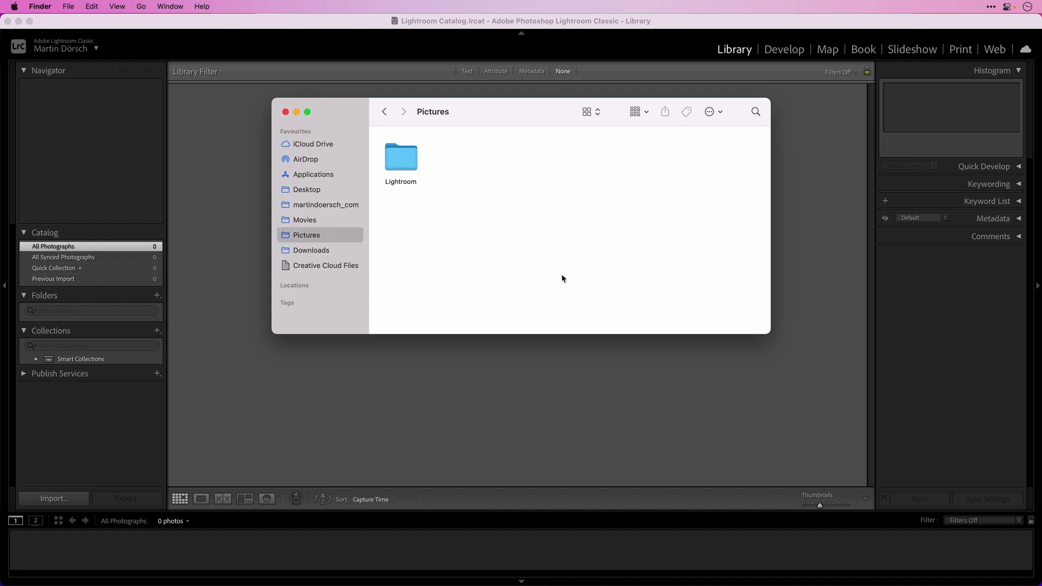
{"action": "left_click", "coordinate": [285, 112]}
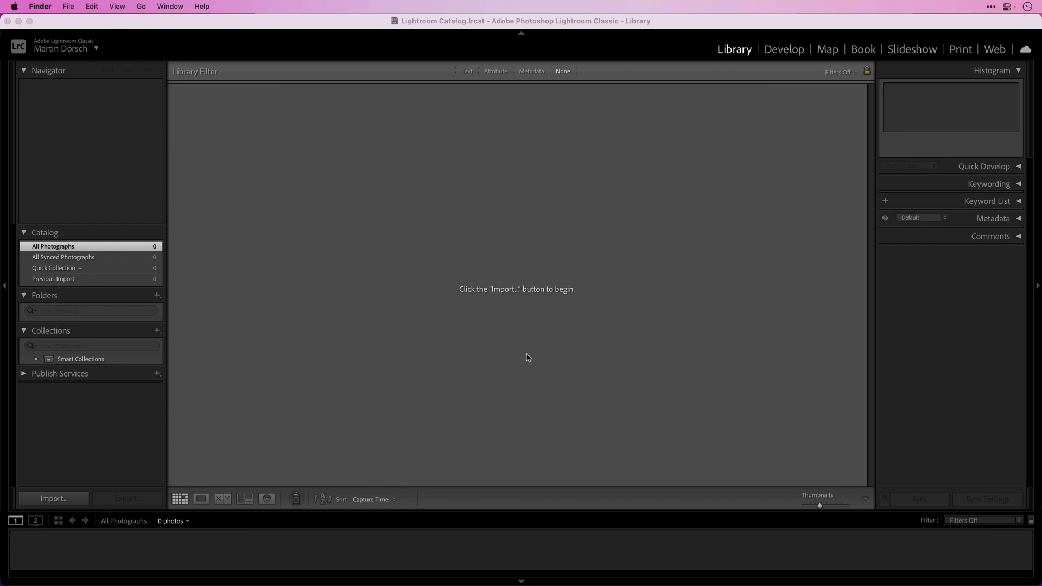
Open Lightroom's import window, granting access to the Desktop, Documents and Downloads folders
{"action": "left_click", "coordinate": [65, 503]}
{"action": "left_click", "coordinate": [64, 503]}
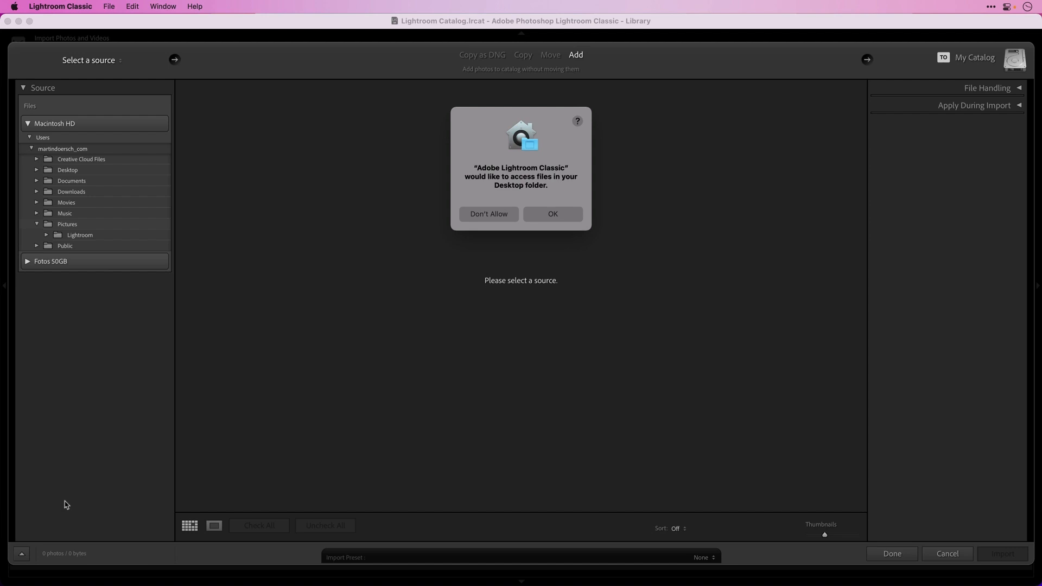
{"action": "left_click", "coordinate": [557, 218]}
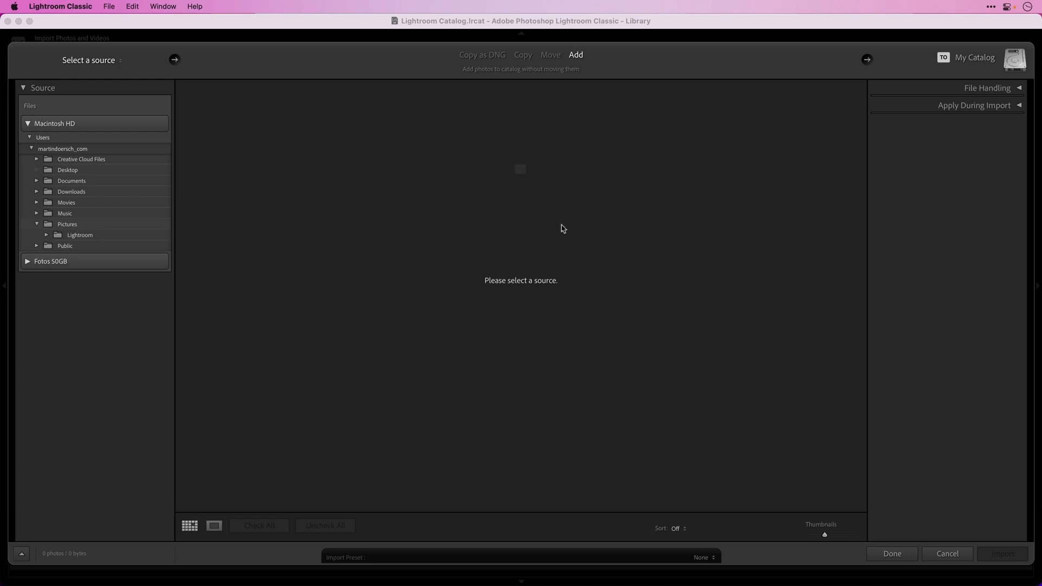
{"action": "left_click", "coordinate": [564, 222]}
{"action": "left_click", "coordinate": [563, 220]}
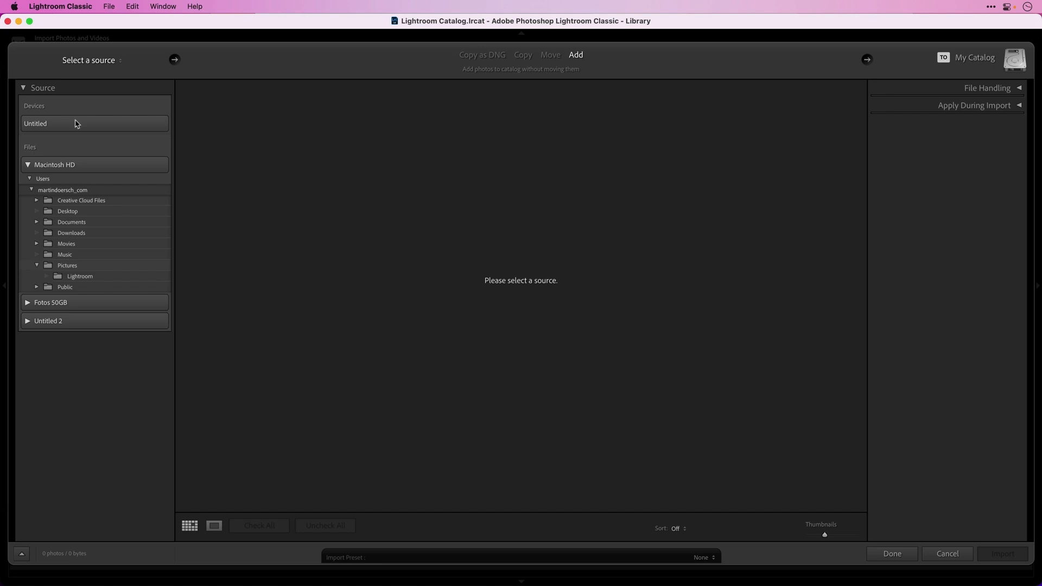
Use the Untitled memory card as the import source and try Copy as DNG
{"action": "left_click", "coordinate": [78, 125]}
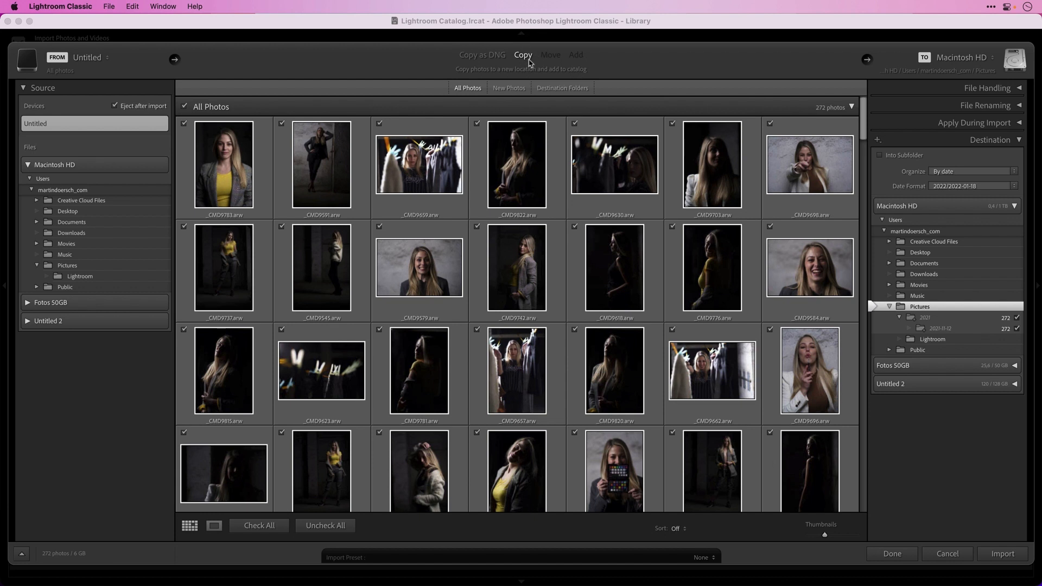
{"action": "left_click", "coordinate": [497, 60]}
Return to plain Copy mode and sort the card's 272 photos by Capture Time
{"action": "left_click", "coordinate": [524, 57]}
{"action": "left_click", "coordinate": [678, 529]}
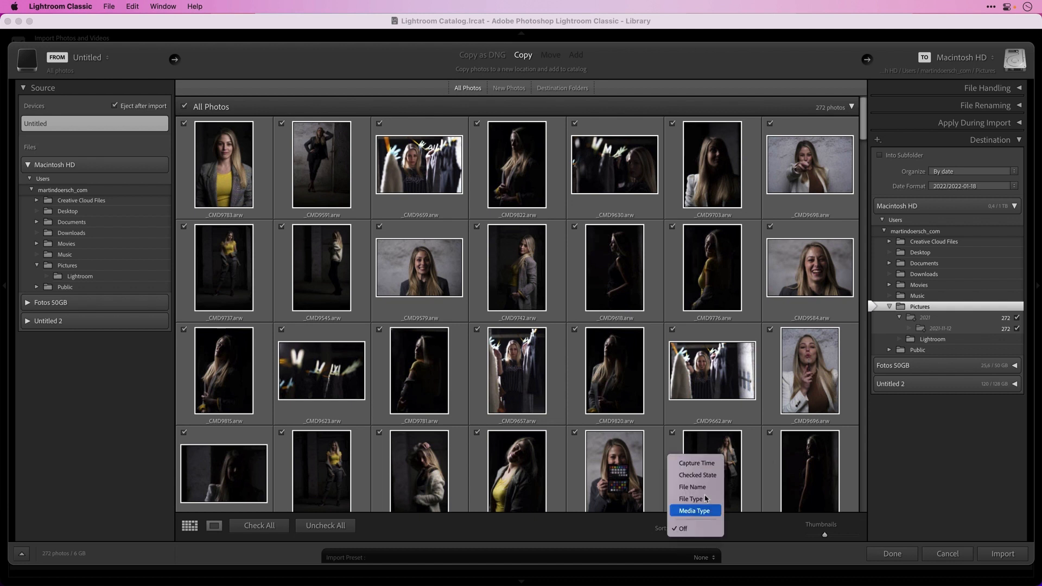
{"action": "left_click", "coordinate": [706, 463]}
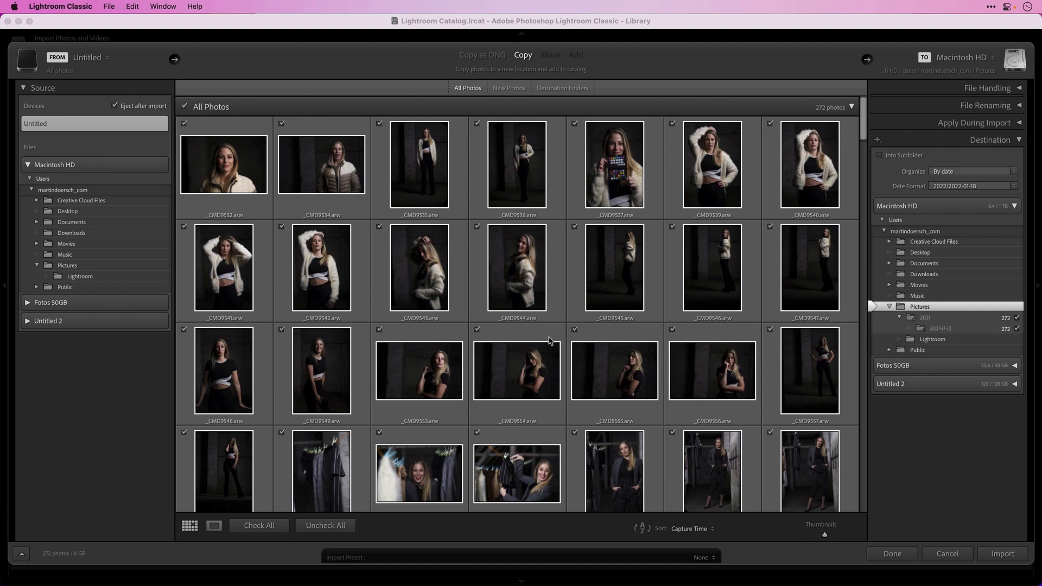
Set File Handling to build Standard previews during the import
{"action": "left_click", "coordinate": [1003, 89]}
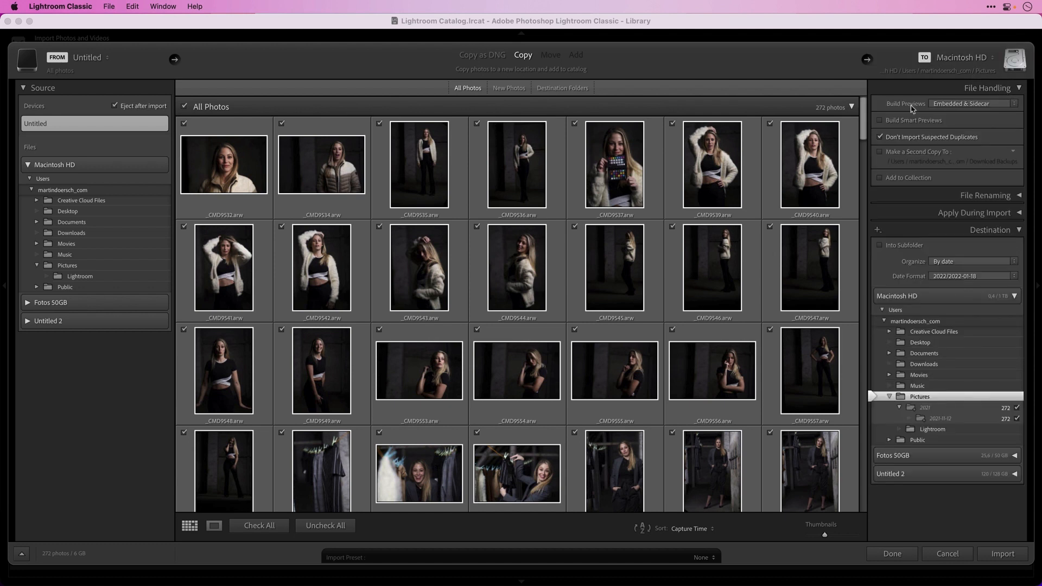
{"action": "left_click", "coordinate": [956, 105]}
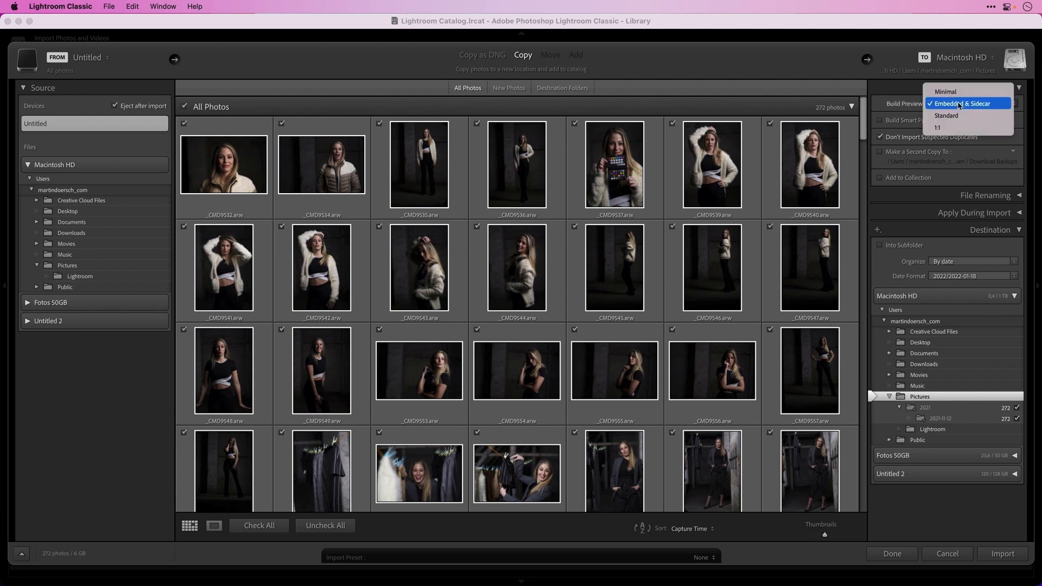
{"action": "left_click", "coordinate": [968, 117]}
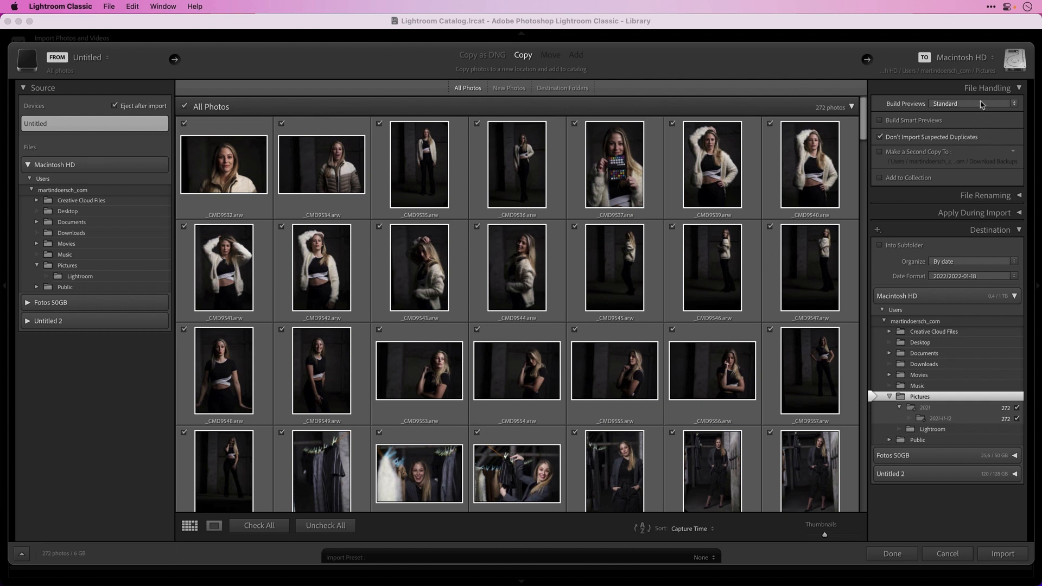
{"action": "left_click", "coordinate": [996, 196]}
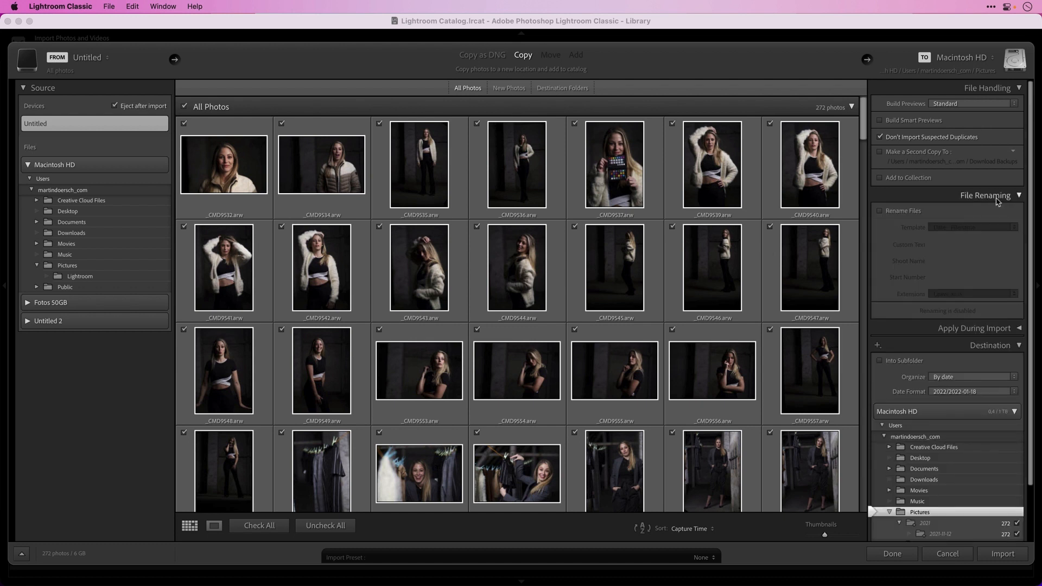
Turn on Rename Files and build a filename template of 'MD' plus the Filename number suffix
{"action": "left_click", "coordinate": [896, 211]}
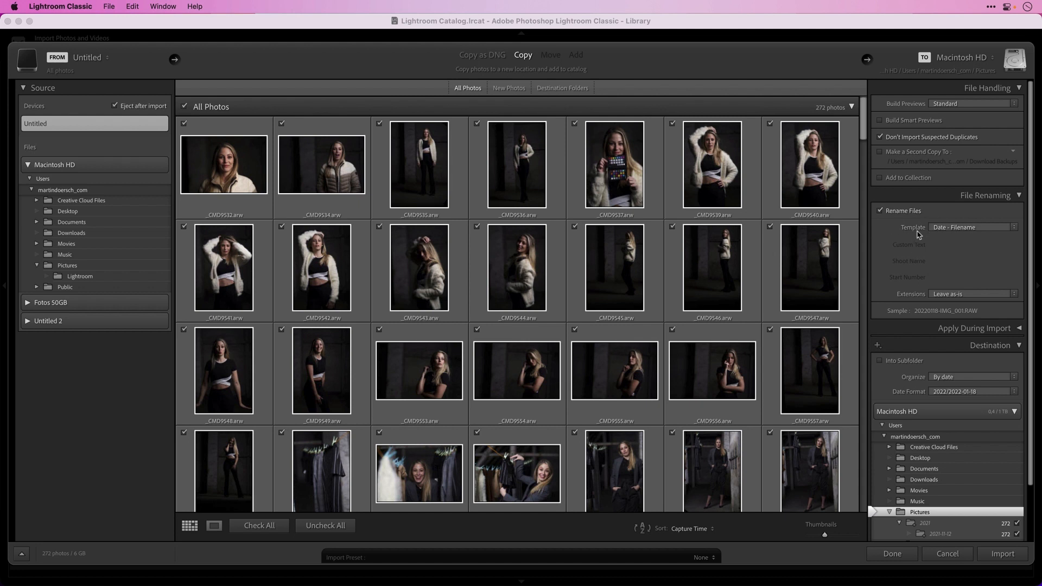
{"action": "left_click", "coordinate": [974, 228]}
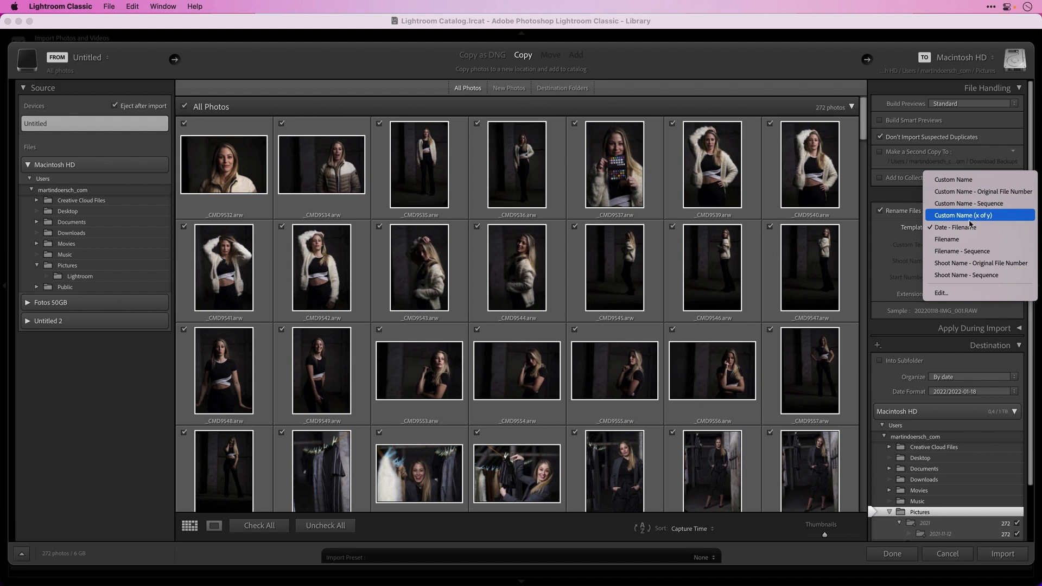
{"action": "left_click", "coordinate": [955, 294]}
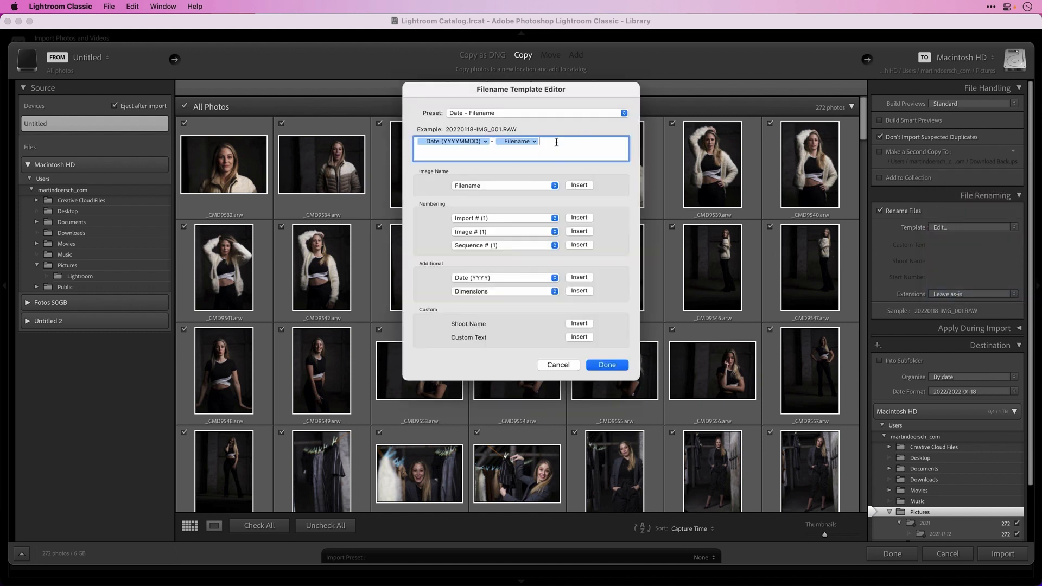
{"action": "key", "text": "BackSpace"}
{"action": "key", "text": "BackSpace"}
{"action": "key", "text": "BackSpace"}
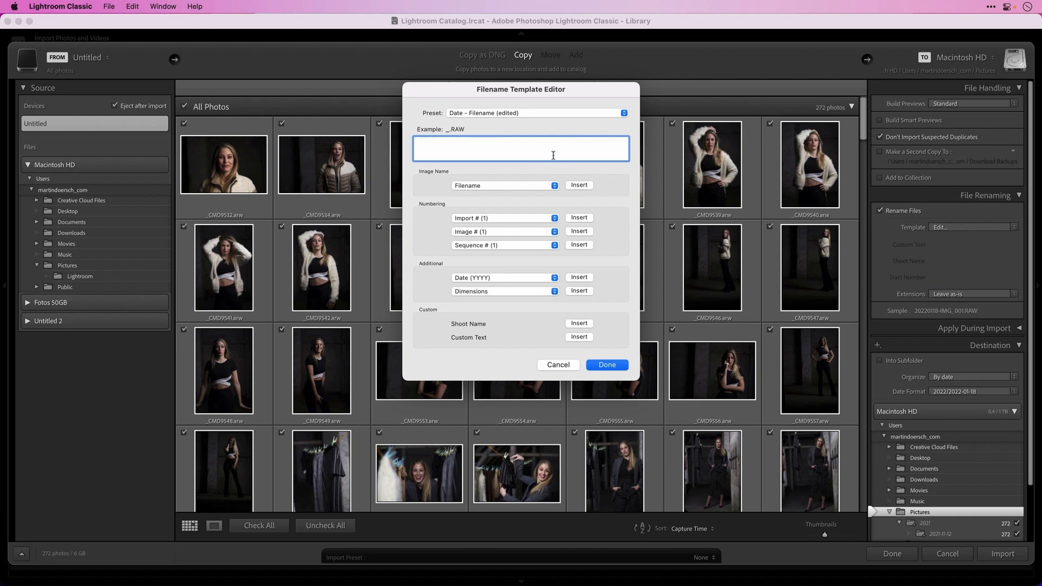
{"action": "type", "text": "MD"}
{"action": "left_click", "coordinate": [499, 186]}
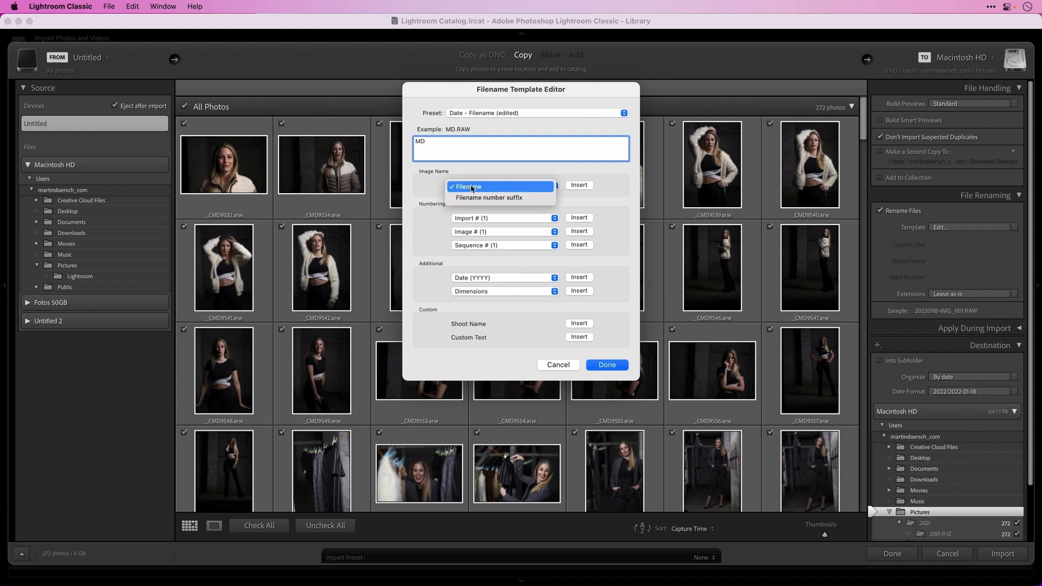
{"action": "left_click", "coordinate": [491, 189]}
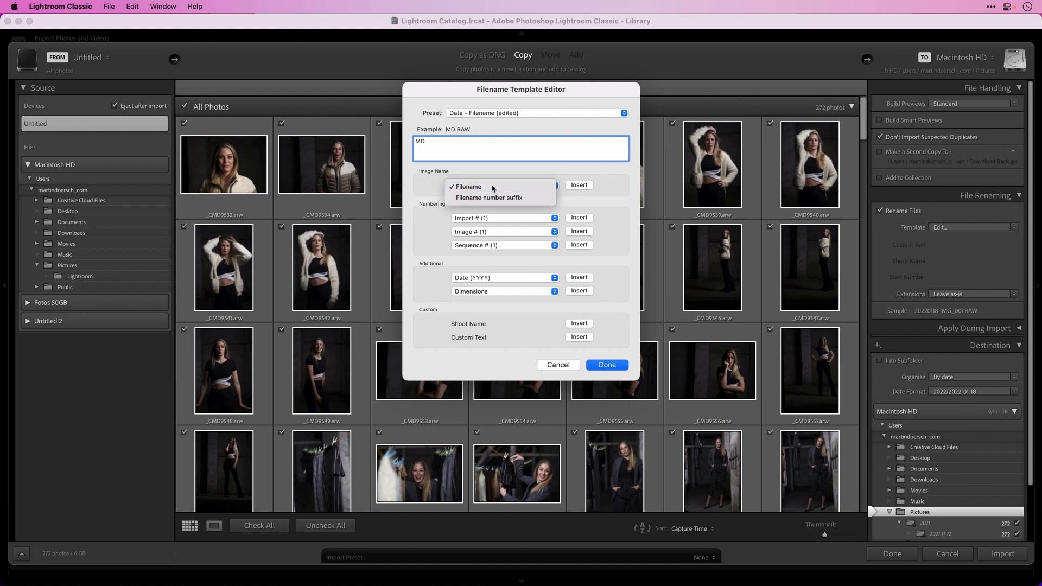
{"action": "left_click", "coordinate": [579, 185]}
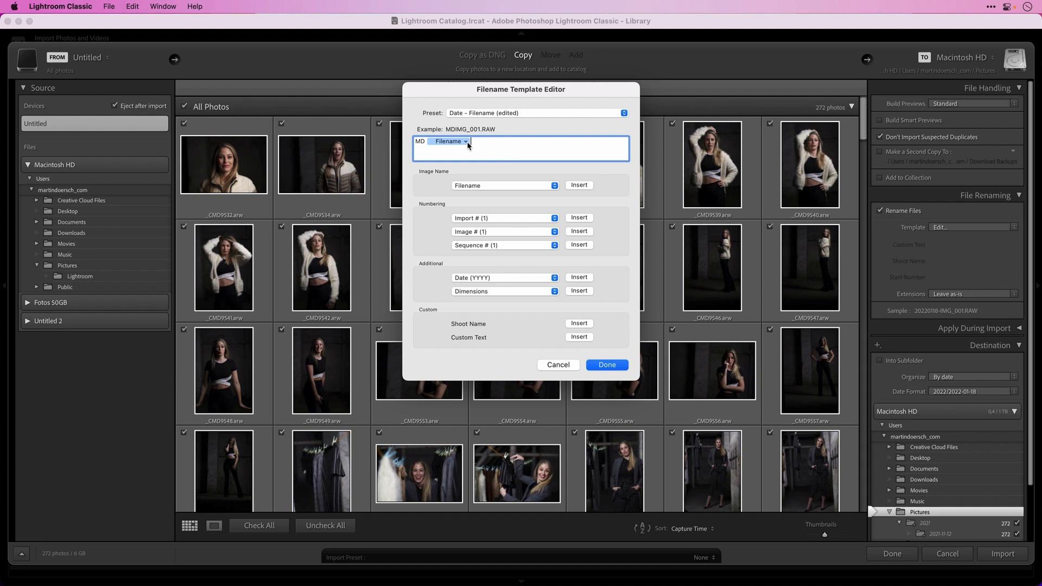
{"action": "left_click", "coordinate": [466, 143]}
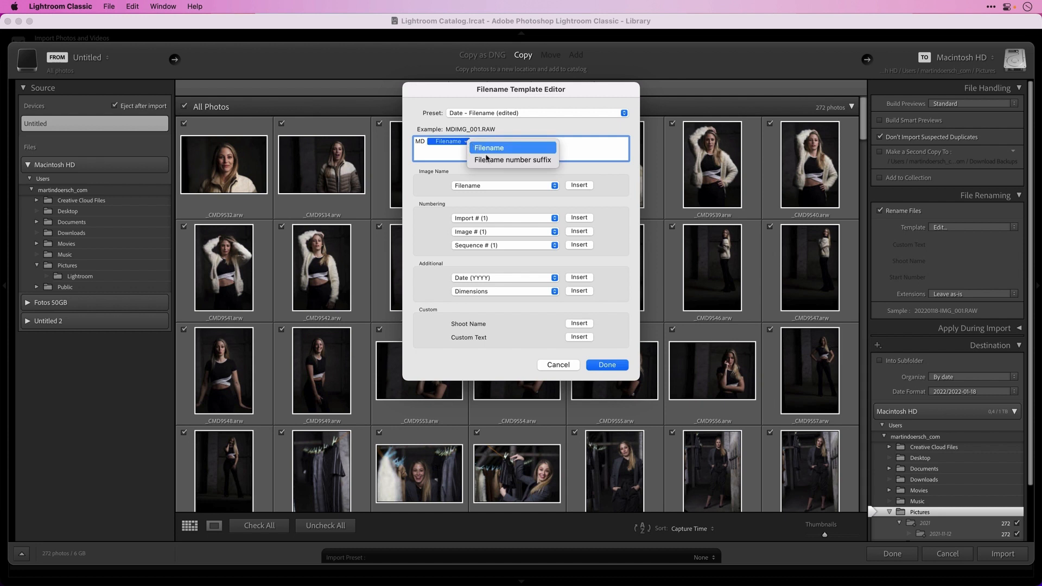
{"action": "left_click", "coordinate": [543, 160]}
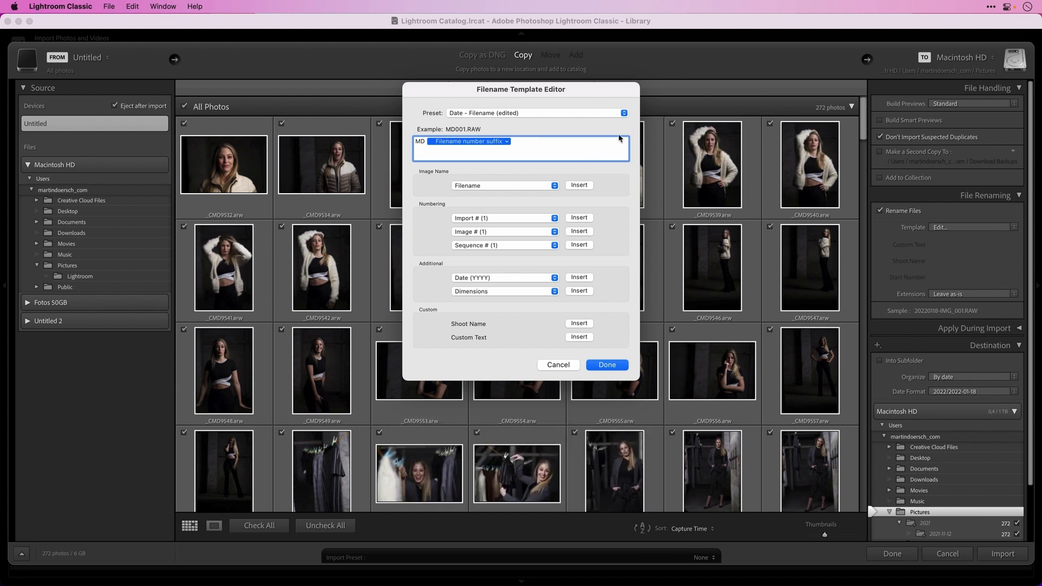
Save the template as a new preset named '001 MDSuffix' and apply it
{"action": "left_click", "coordinate": [563, 114]}
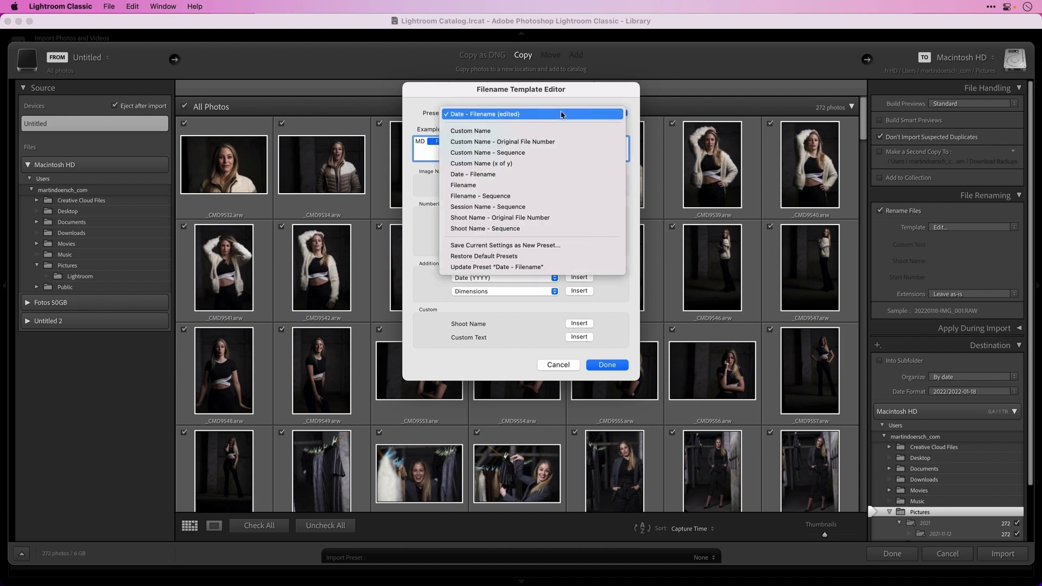
{"action": "left_click", "coordinate": [553, 247]}
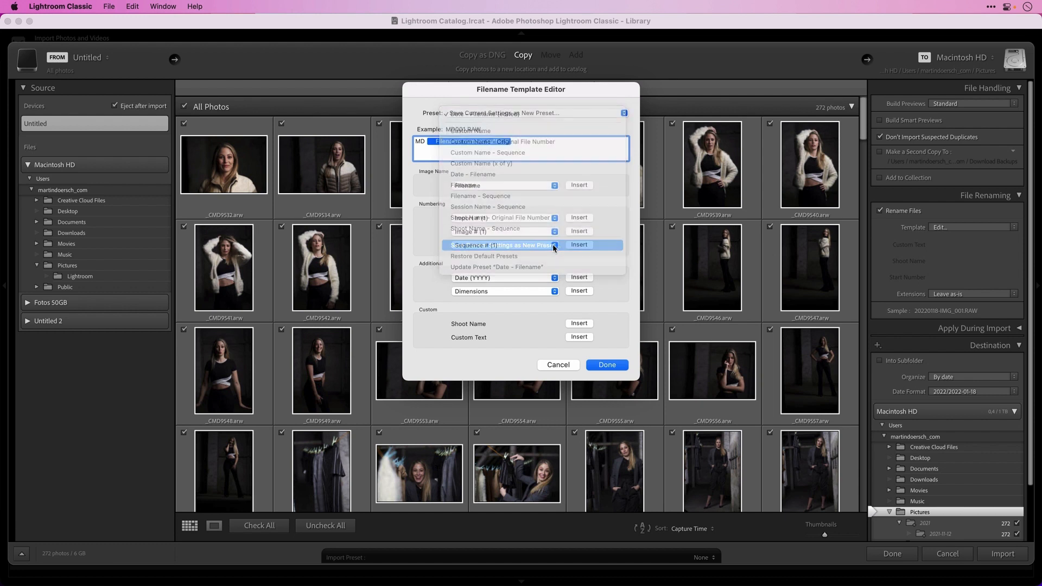
{"action": "type", "text": "001 MD"}
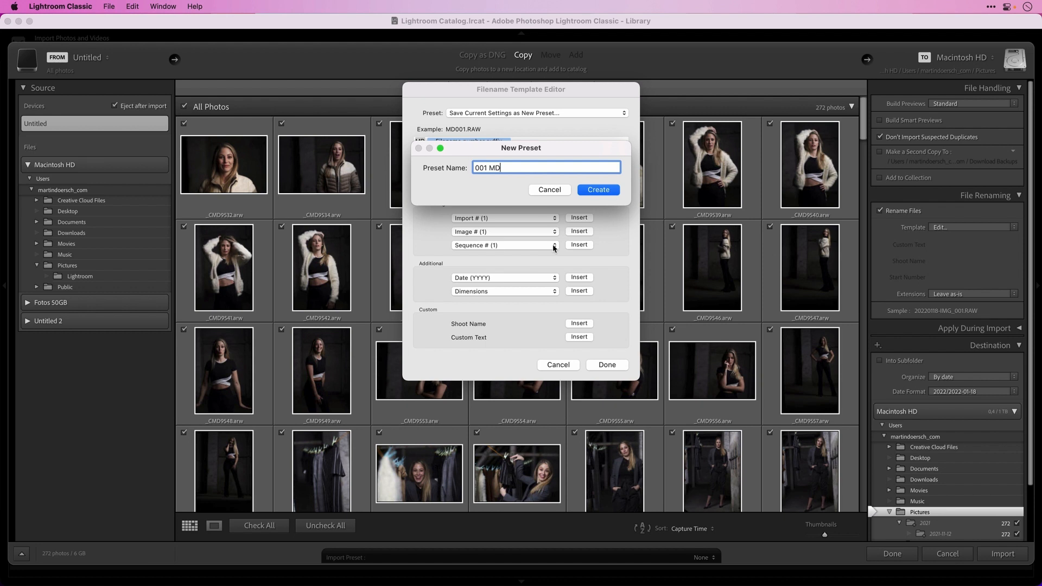
{"action": "type", "text": "Suffix"}
{"action": "left_click", "coordinate": [598, 190]}
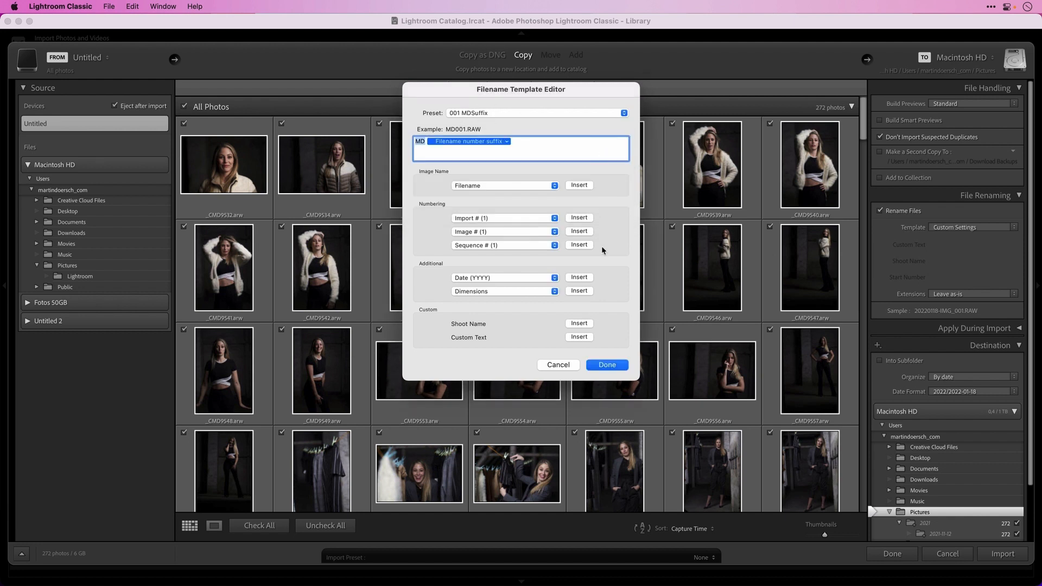
{"action": "left_click", "coordinate": [609, 367]}
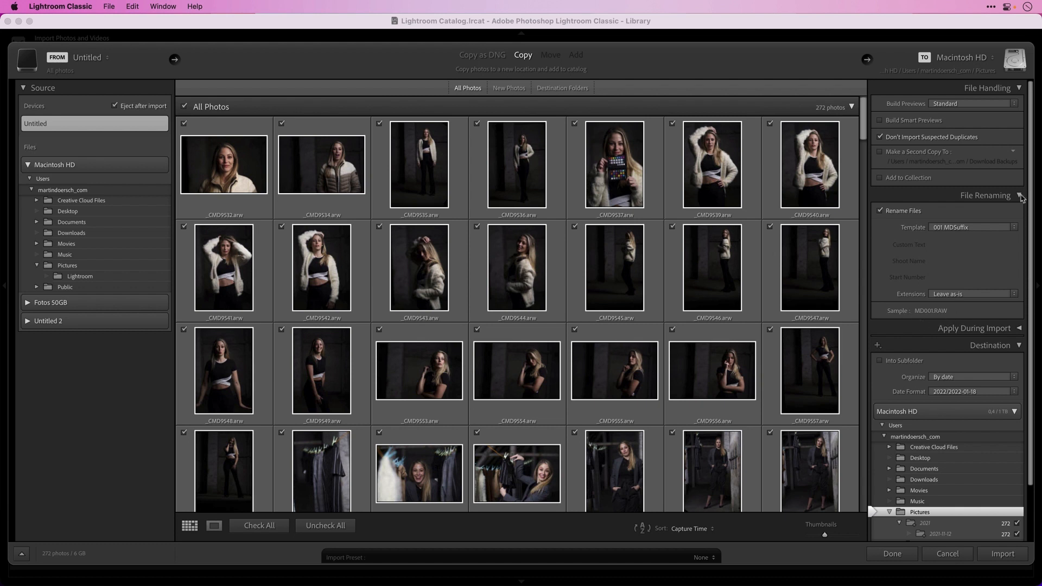
Collapse File Renaming and reveal the Apply During Import Metadata preset choices
{"action": "left_click", "coordinate": [993, 195]}
{"action": "left_click", "coordinate": [1015, 214]}
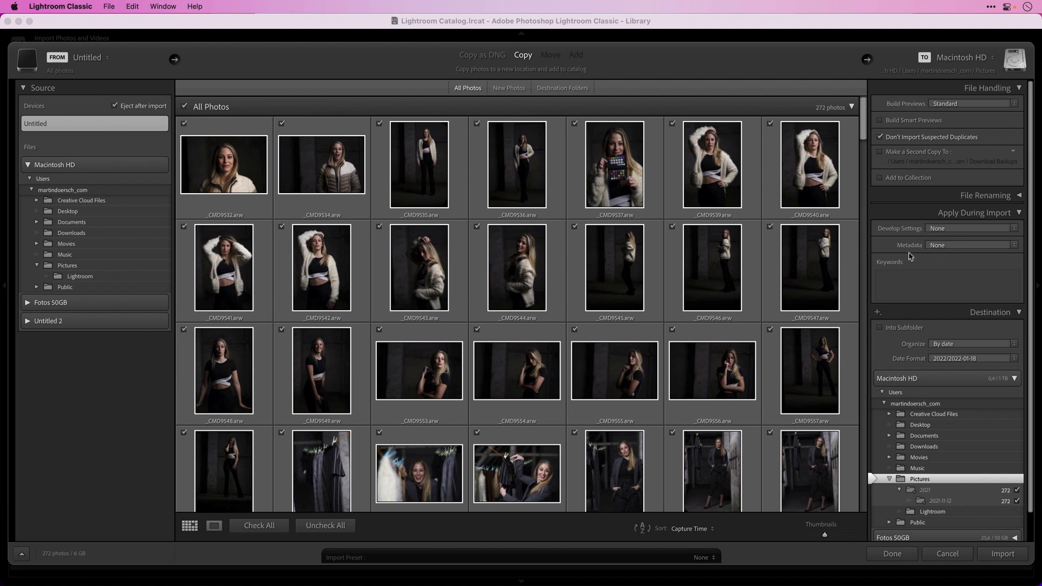
{"action": "left_click", "coordinate": [946, 249]}
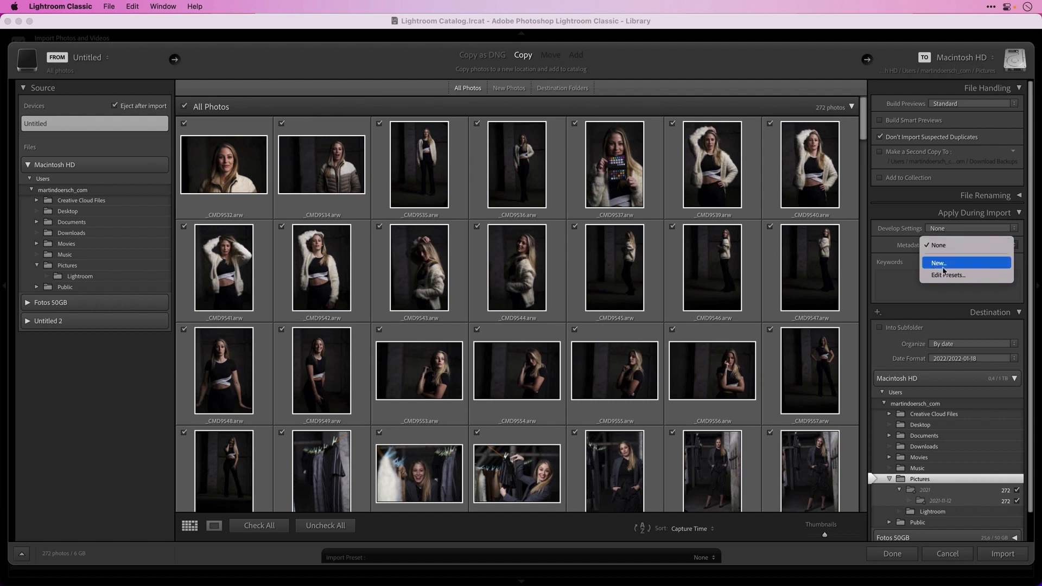
Start a metadata preset named 'MD', entering the copyright holder and Copyrighted status
{"action": "left_click", "coordinate": [939, 263]}
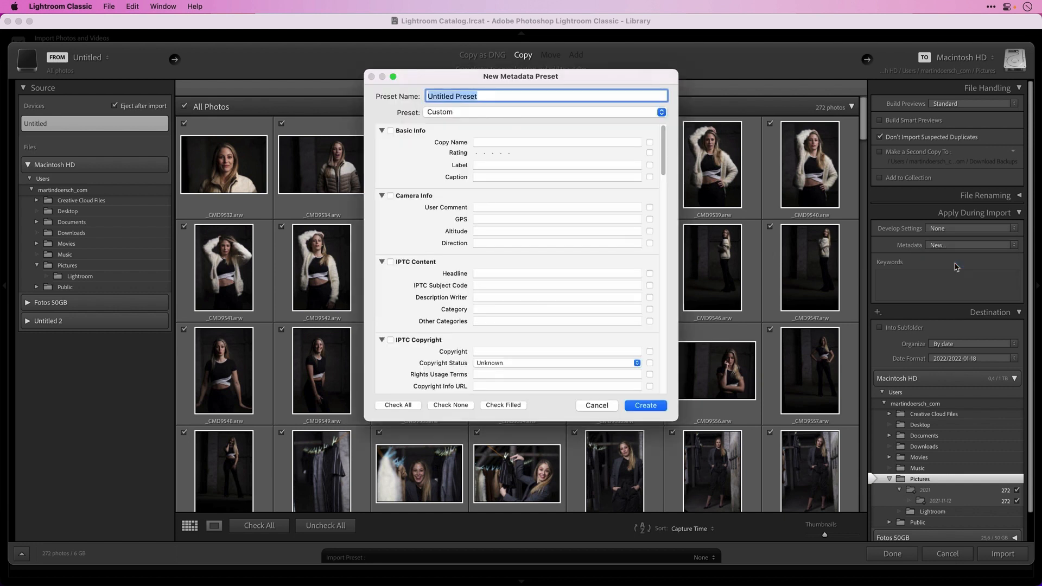
{"action": "type", "text": "MD"}
{"action": "left_click_drag", "start_coordinate": [663, 141], "coordinate": [658, 171]}
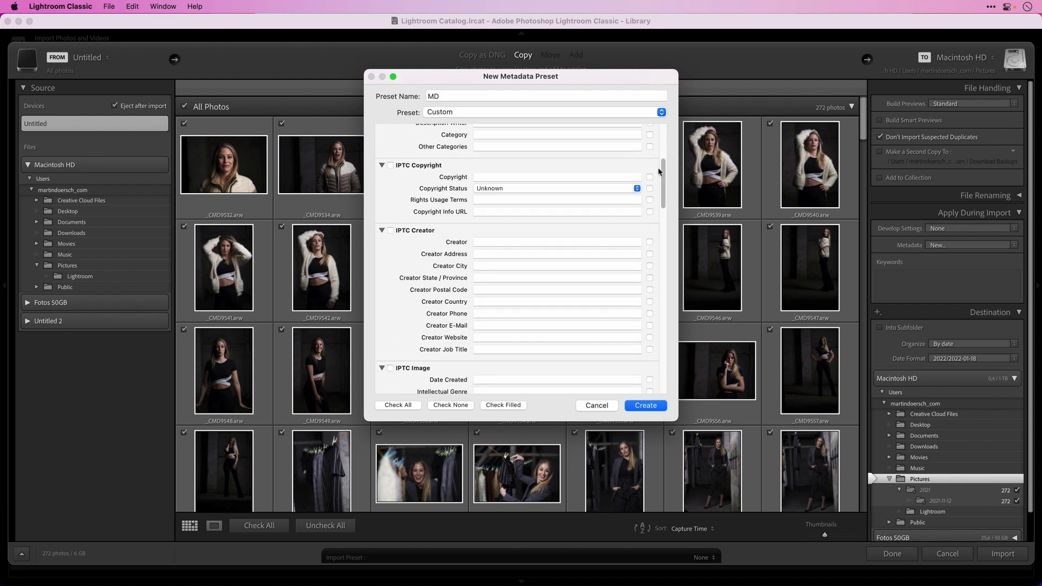
{"action": "left_click", "coordinate": [495, 176]}
{"action": "type", "text": "Martin Doersch"}
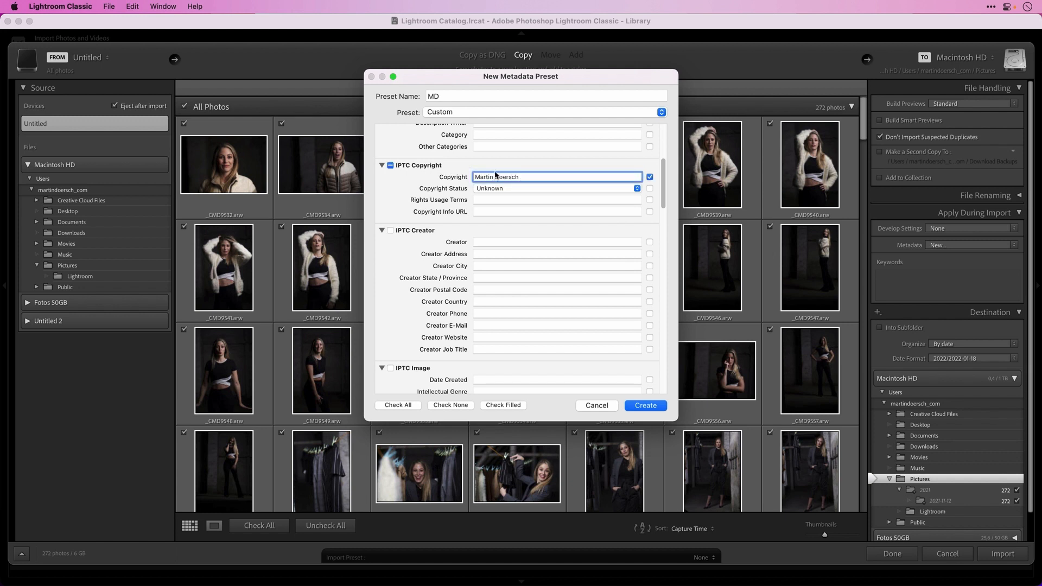
{"action": "left_click", "coordinate": [525, 189]}
{"action": "left_click", "coordinate": [536, 200]}
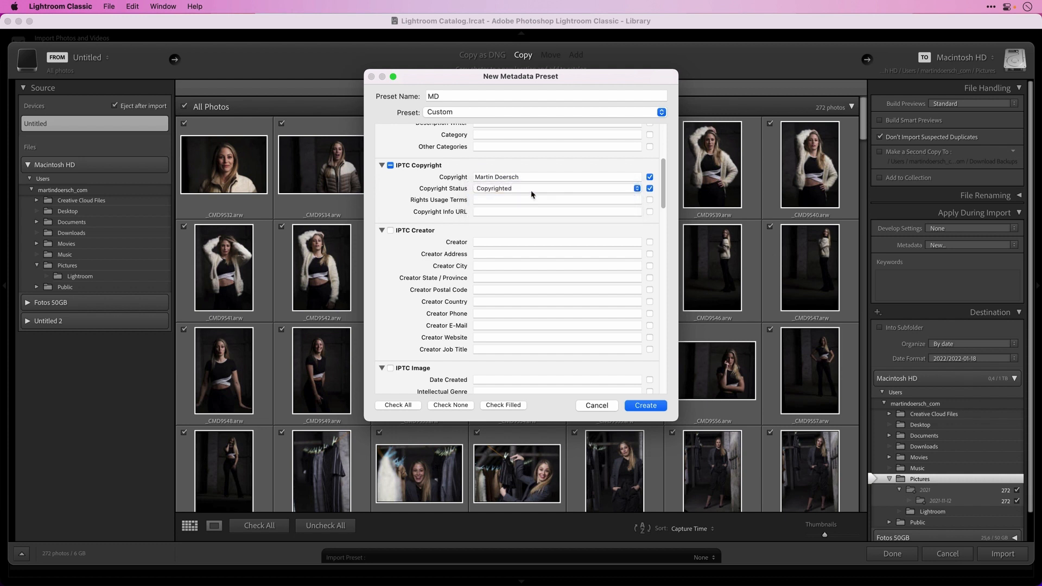
Fill in the creator's name, street, city, region, postal code, country and phone, then create the preset
{"action": "left_click", "coordinate": [502, 241]}
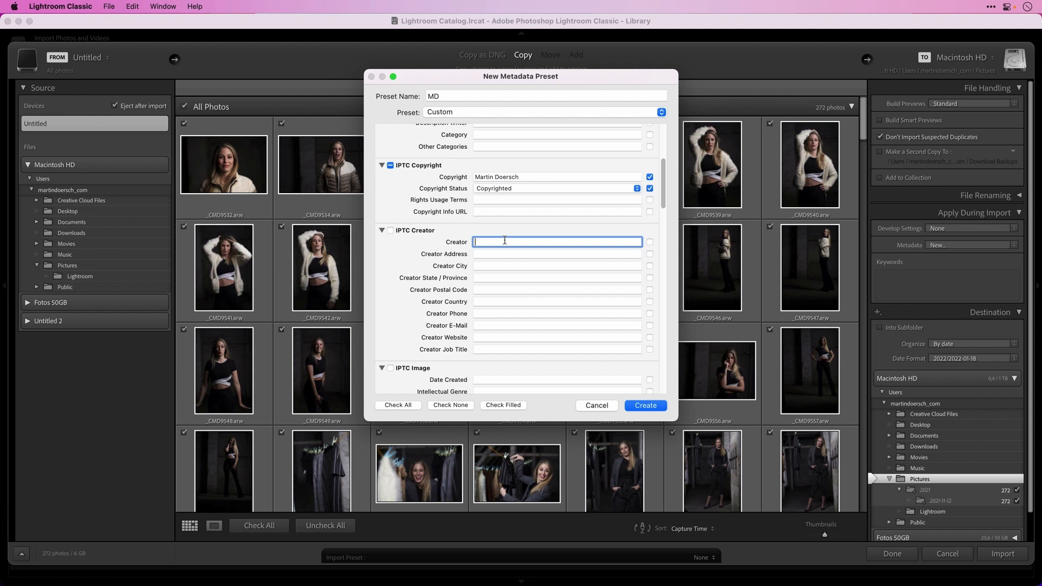
{"action": "type", "text": "Martin Doersch"}
{"action": "key", "text": "Tab"}
{"action": "key", "text": "Tab"}
{"action": "type", "text": "Linz"}
{"action": "key", "text": "Tab"}
{"action": "type", "text": "Upper Austria"}
{"action": "key", "text": "Tab"}
{"action": "type", "text": "4020"}
{"action": "key", "text": "Tab"}
{"action": "type", "text": "Austria"}
{"action": "key", "text": "Tab"}
{"action": "type", "text": "+43"}
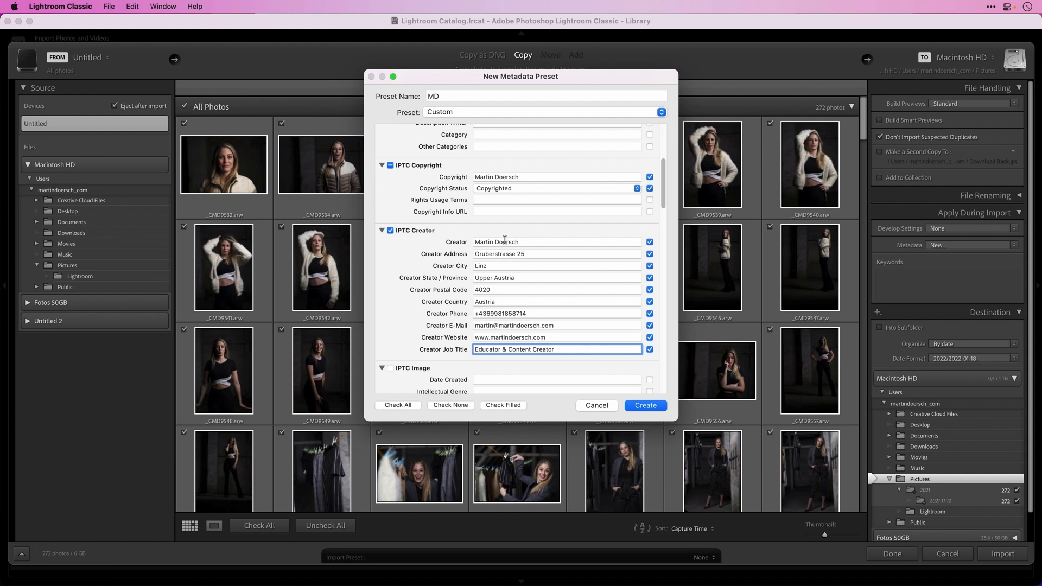
{"action": "left_click", "coordinate": [646, 406]}
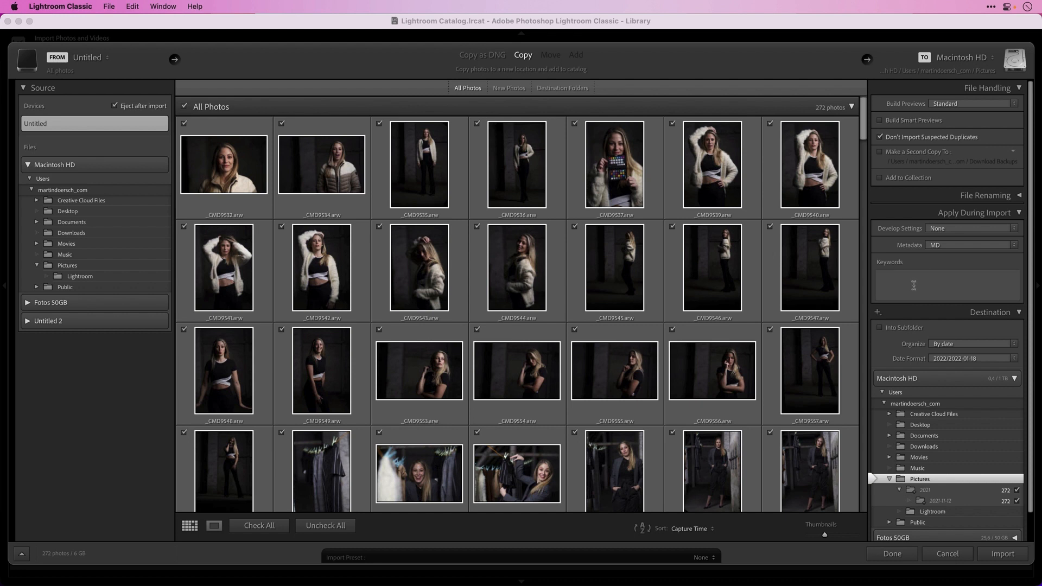
{"action": "left_click_drag", "start_coordinate": [1030, 267], "coordinate": [1028, 328]}
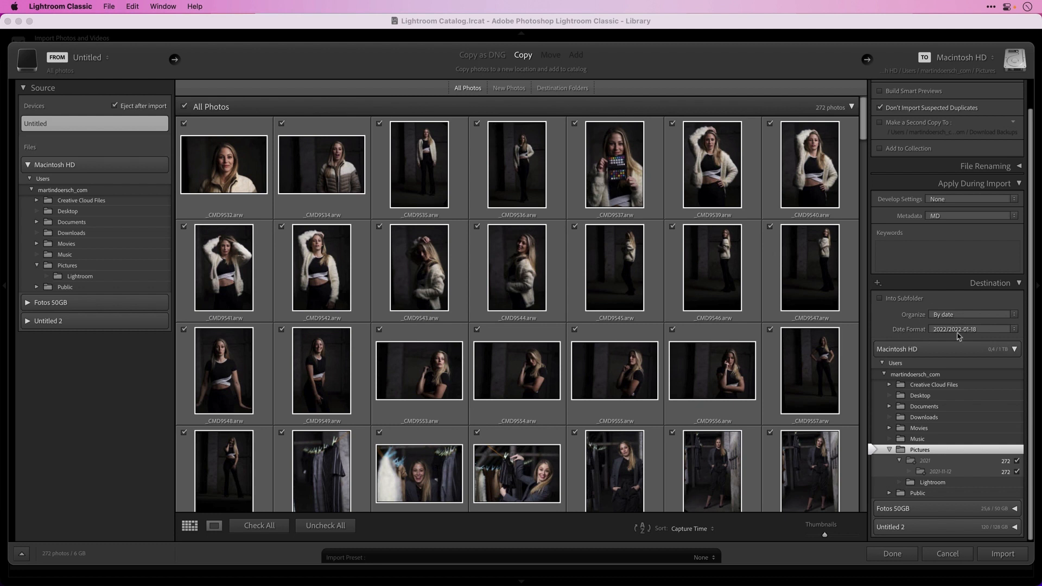
{"action": "left_click", "coordinate": [965, 333]}
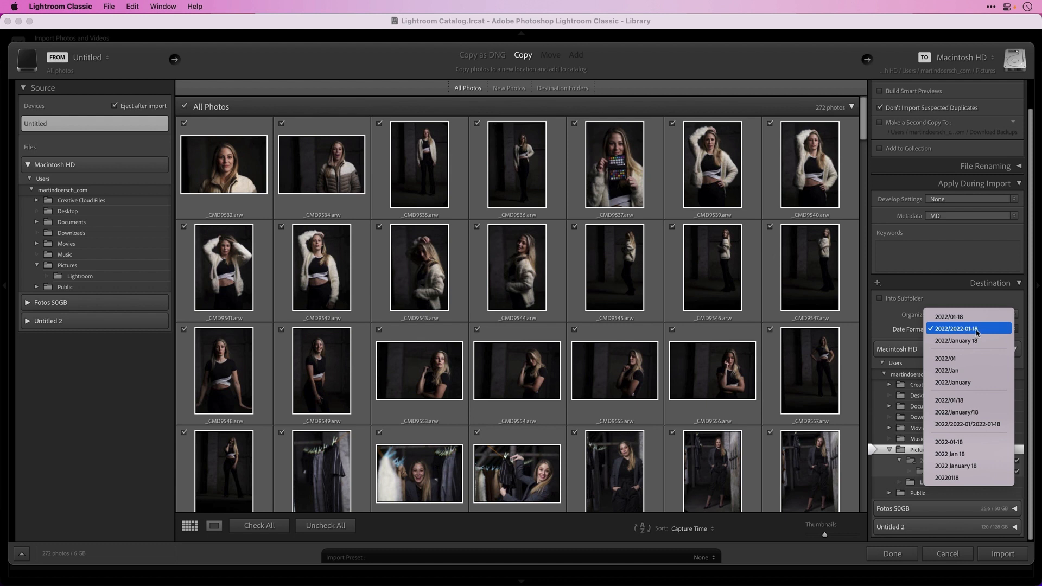
{"action": "left_click", "coordinate": [977, 330]}
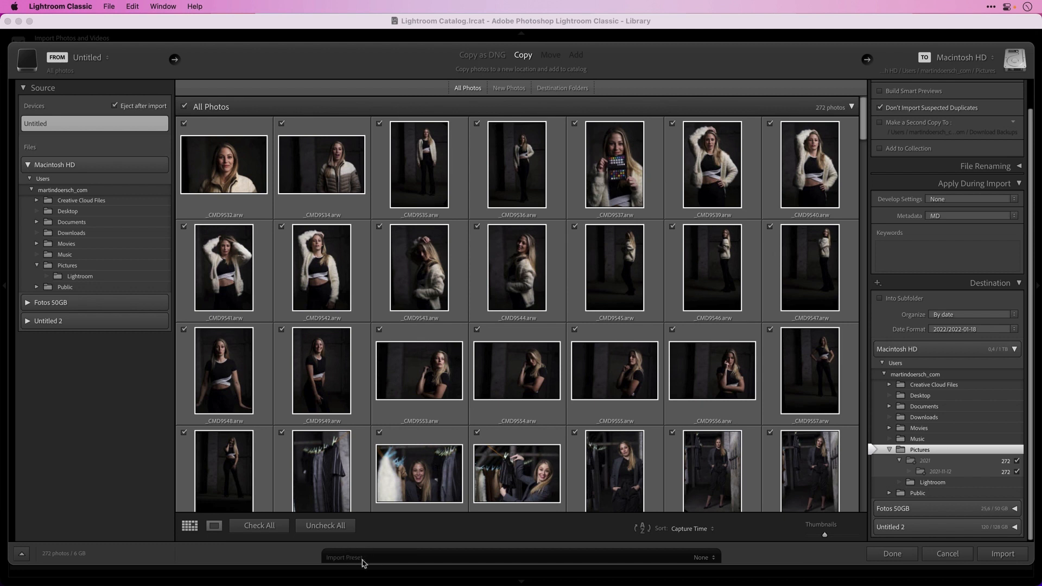
{"action": "left_click", "coordinate": [711, 558]}
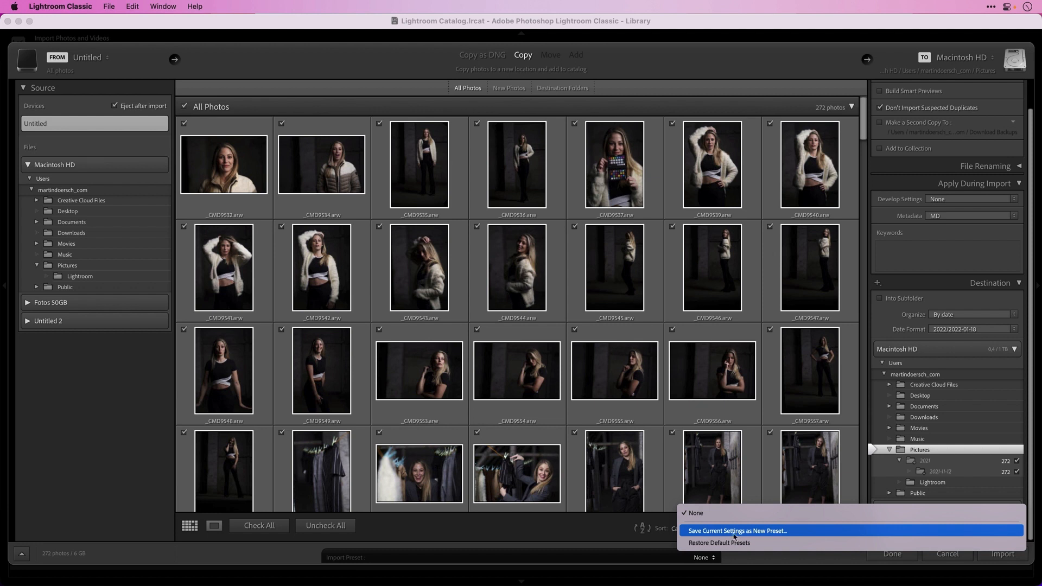
Save the current import settings as the preset '001 MD Import'
{"action": "left_click", "coordinate": [783, 532]}
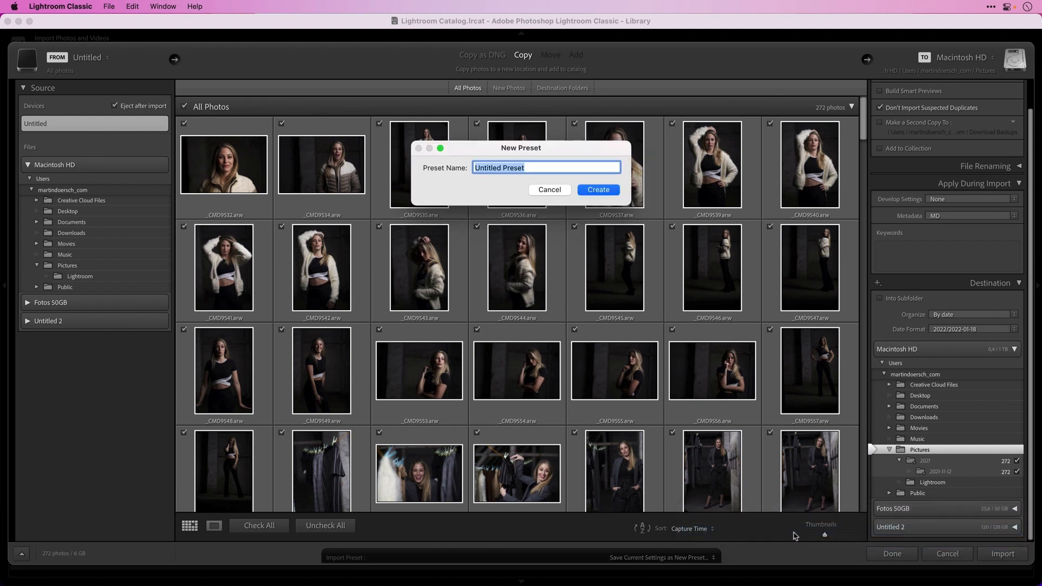
{"action": "type", "text": "001 MD Import"}
{"action": "left_click", "coordinate": [599, 190]}
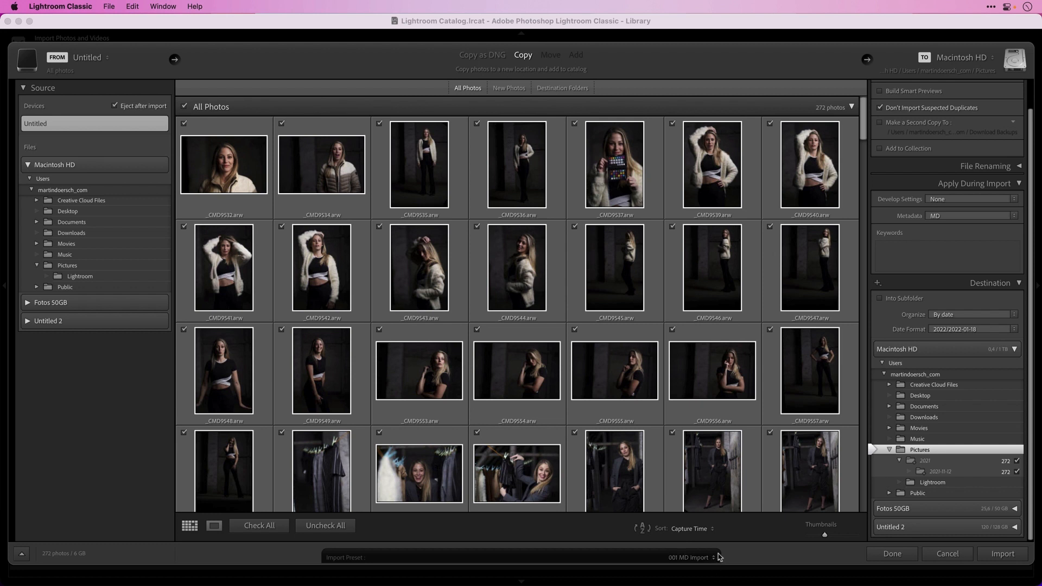
Stop excluding suspected duplicates, then reapply the 001 MD Import preset
{"action": "left_click", "coordinate": [879, 108]}
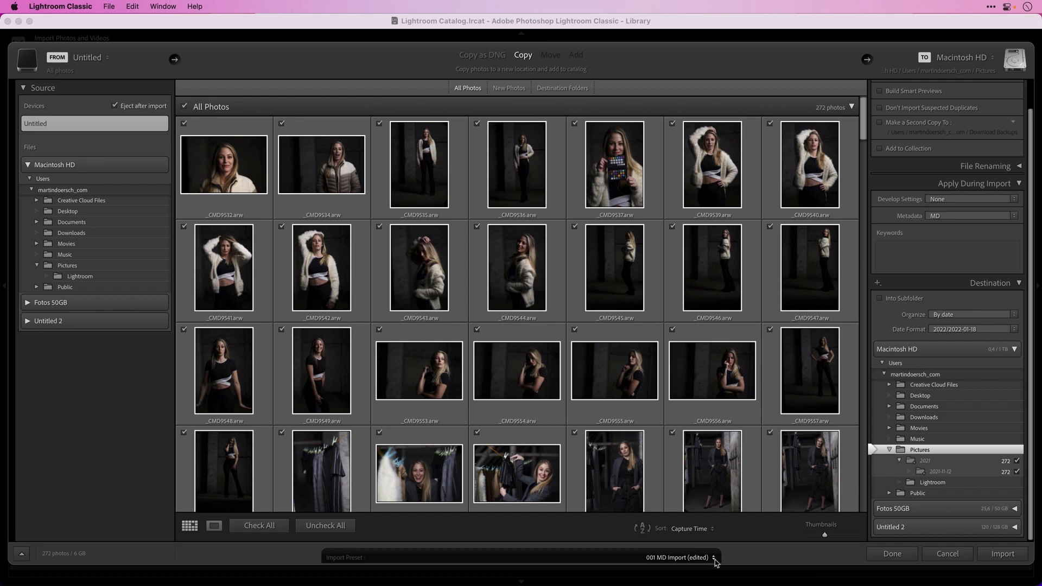
{"action": "left_click", "coordinate": [714, 559]}
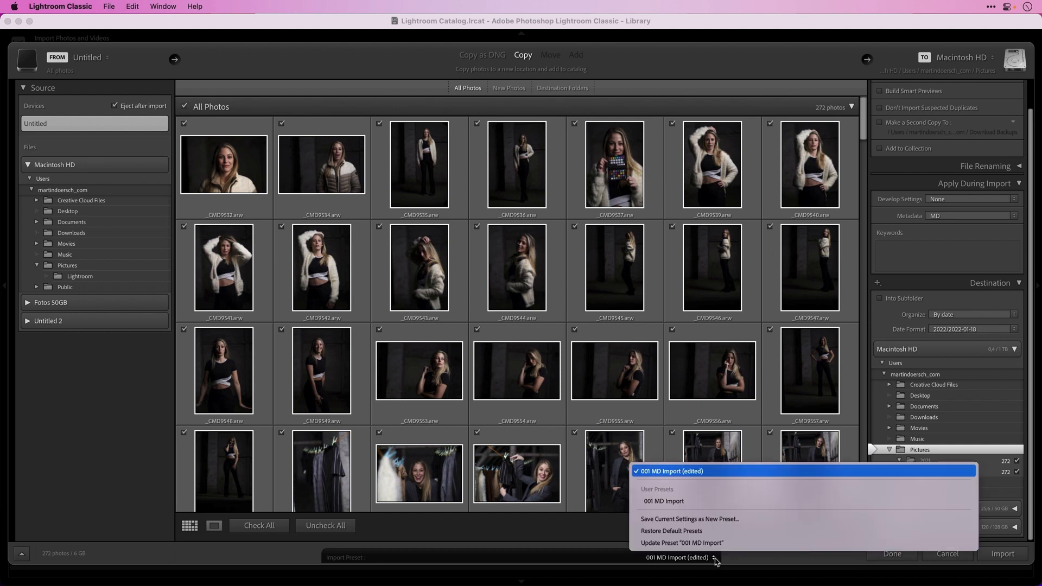
{"action": "left_click", "coordinate": [678, 502]}
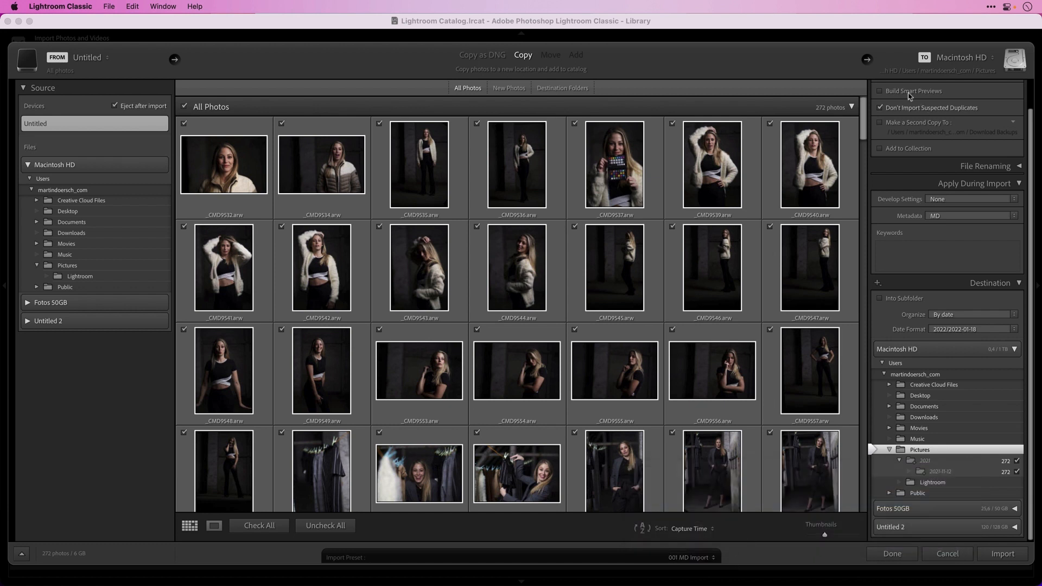
Change keywords, second copy, Custom Name naming and destination, then restore 001 MD Import and import
{"action": "left_click", "coordinate": [921, 257]}
{"action": "type", "text": "dsf asd"}
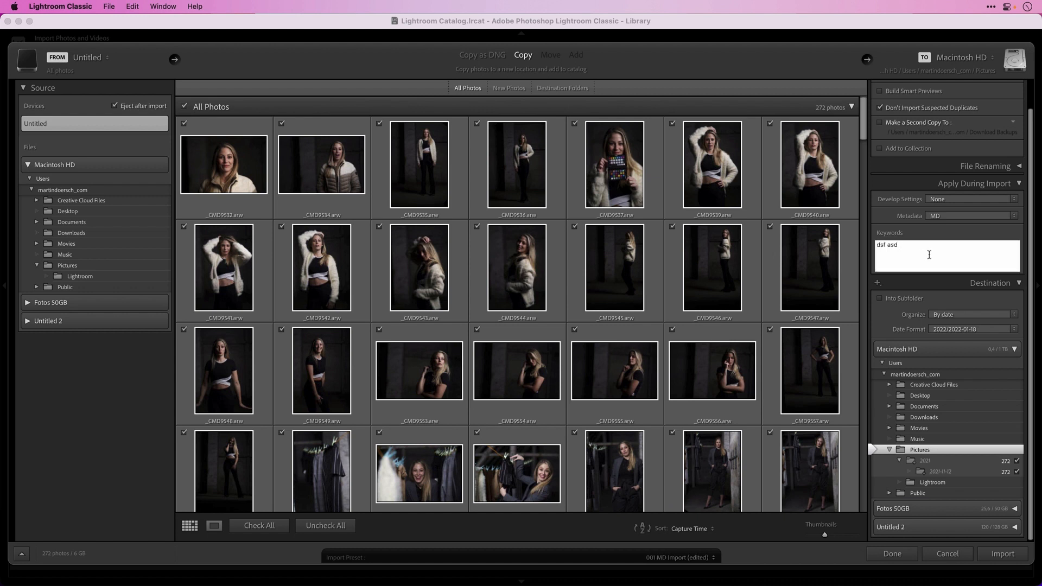
{"action": "left_click", "coordinate": [880, 123]}
{"action": "left_click", "coordinate": [986, 166]}
{"action": "left_click", "coordinate": [955, 198]}
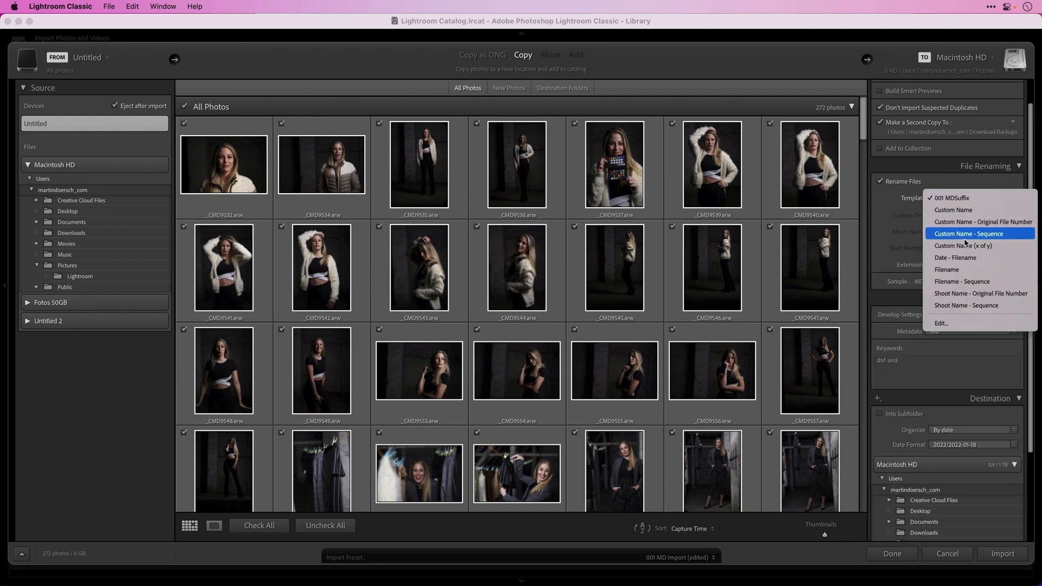
{"action": "left_click", "coordinate": [967, 246]}
{"action": "left_click", "coordinate": [923, 502]}
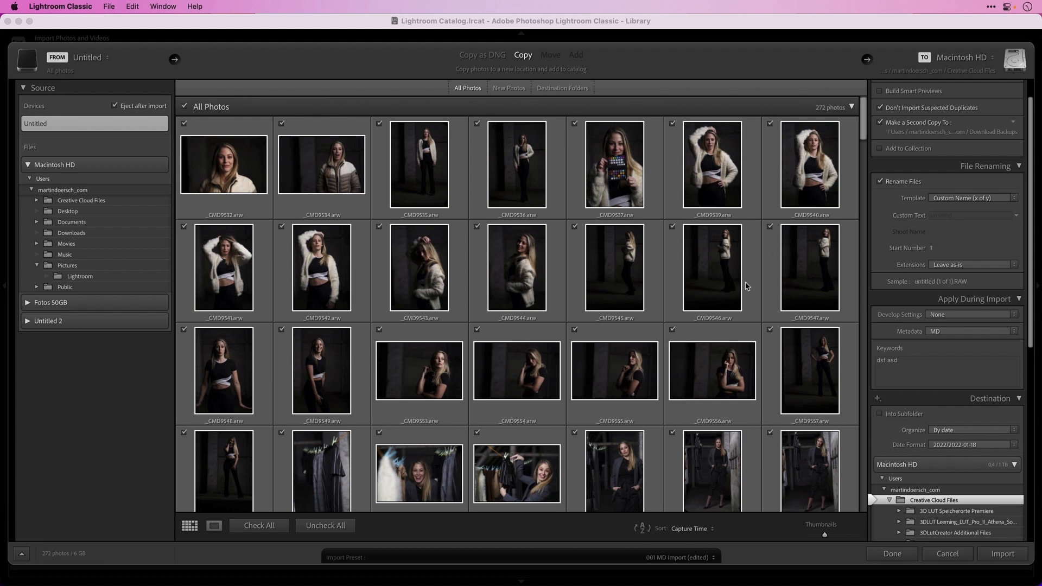
{"action": "left_click", "coordinate": [714, 558]}
{"action": "left_click", "coordinate": [666, 502]}
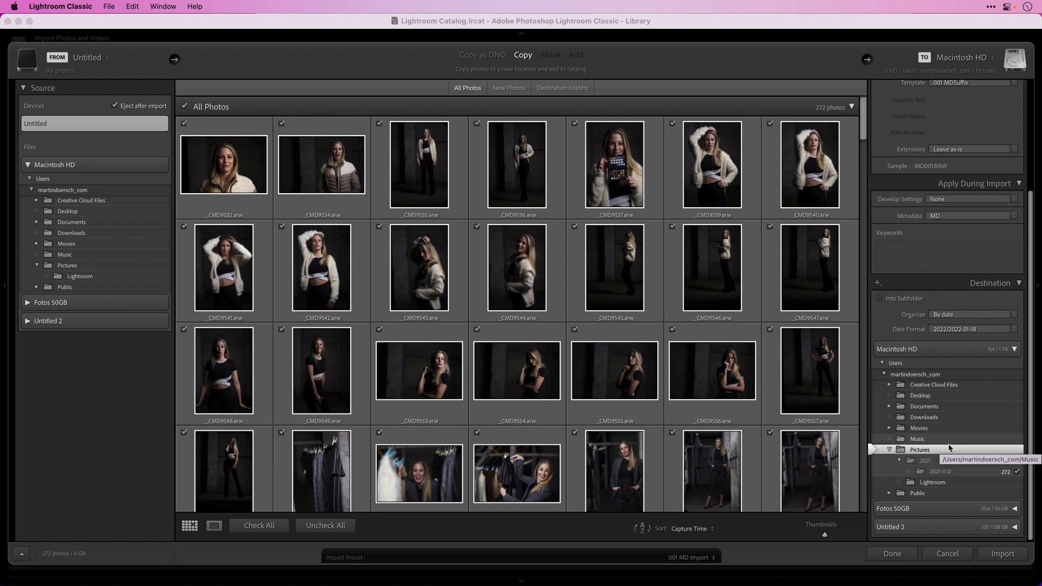
{"action": "left_click", "coordinate": [1003, 554]}
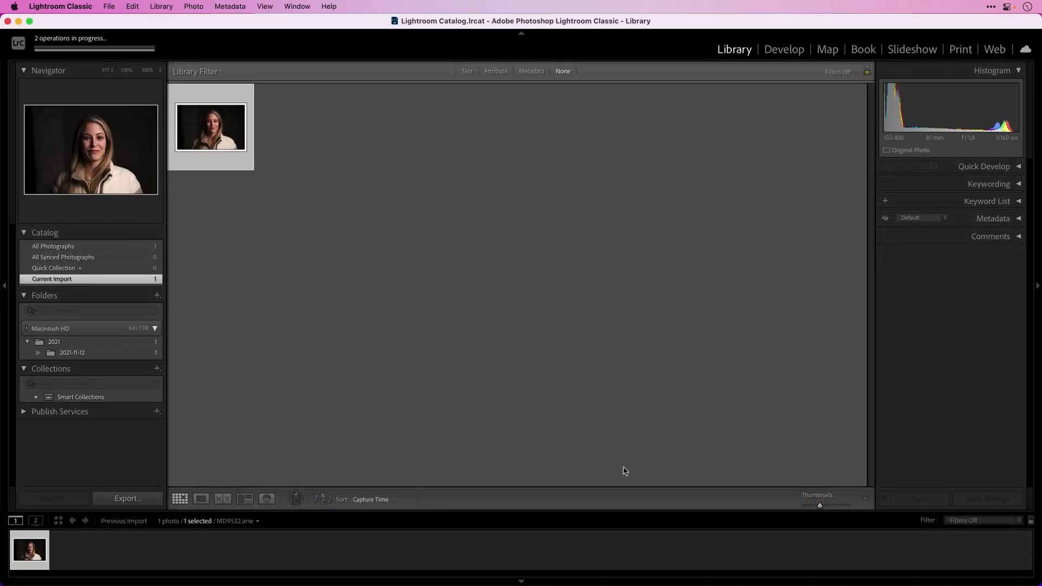
Check the background import progress, clear the selection, and view the 2021-11-12 folder's photos
{"action": "left_click", "coordinate": [97, 49]}
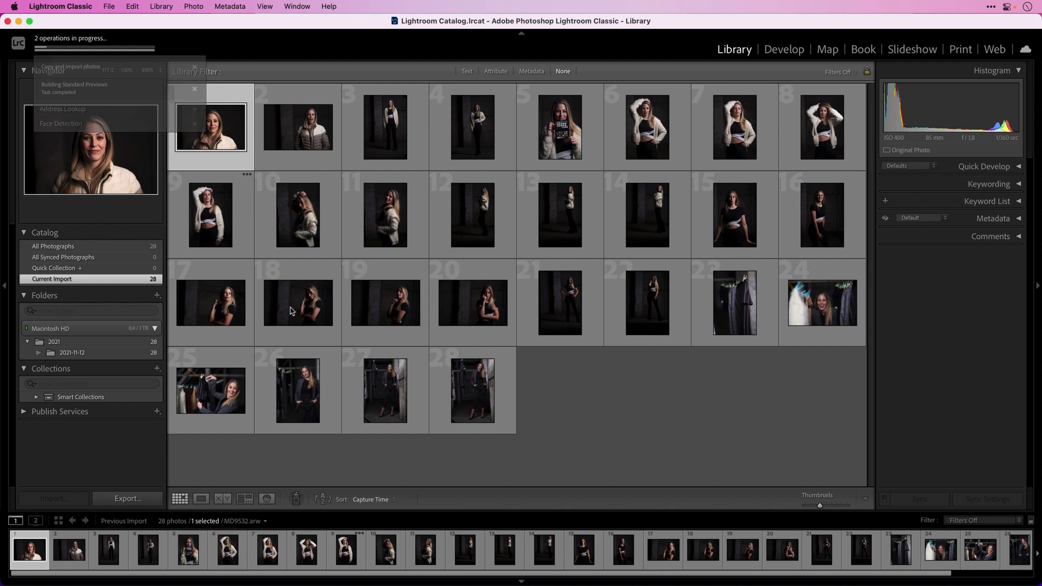
{"action": "left_click", "coordinate": [290, 459]}
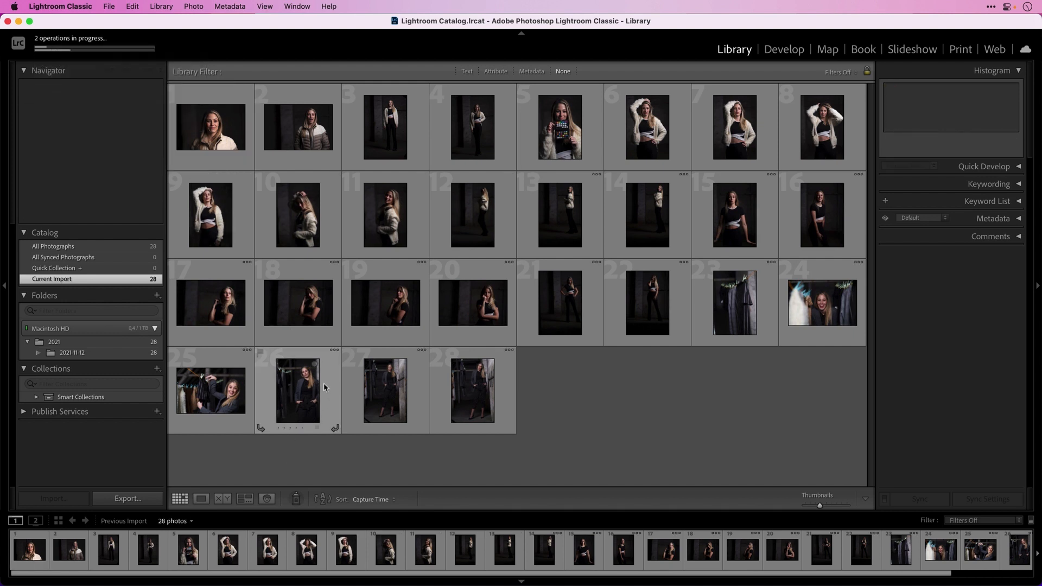
{"action": "left_click", "coordinate": [97, 353]}
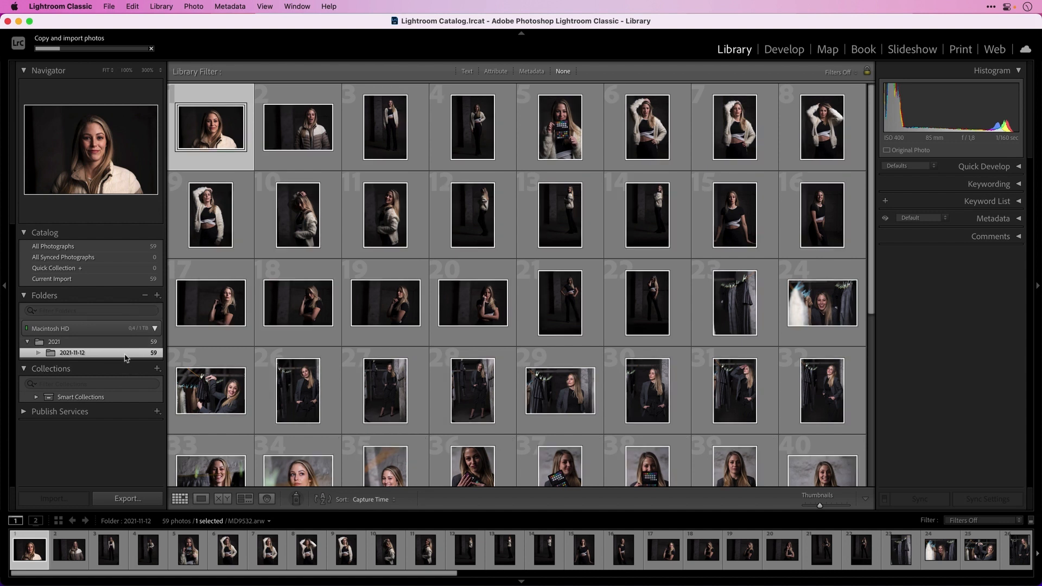
Reveal a photo in Finder and confirm the MD9532.arw files sit in Pictures › 2021 › 2021-11-12, then return to Lightroom
{"action": "right_click", "coordinate": [227, 134]}
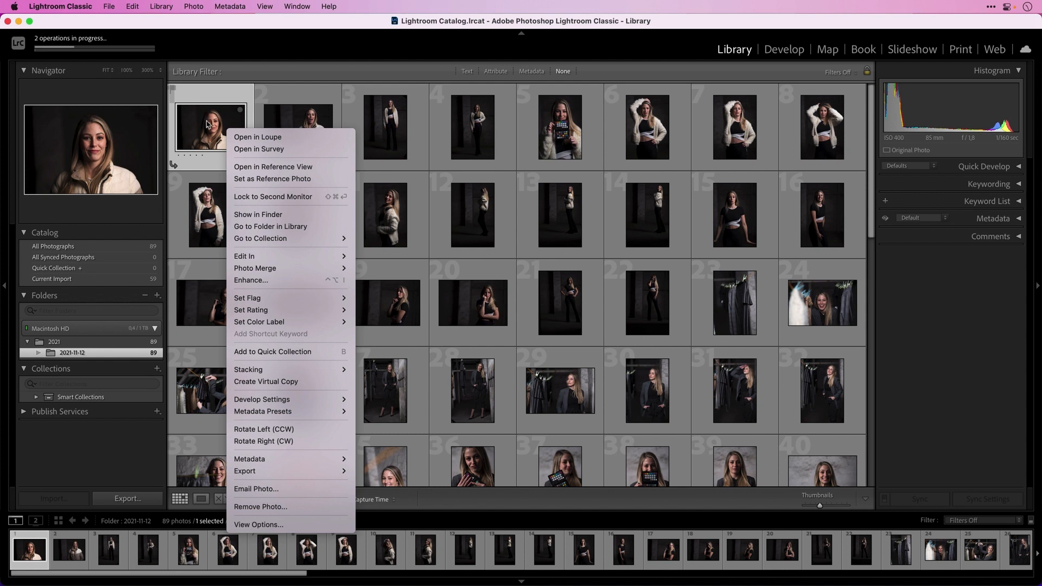
{"action": "left_click", "coordinate": [302, 217]}
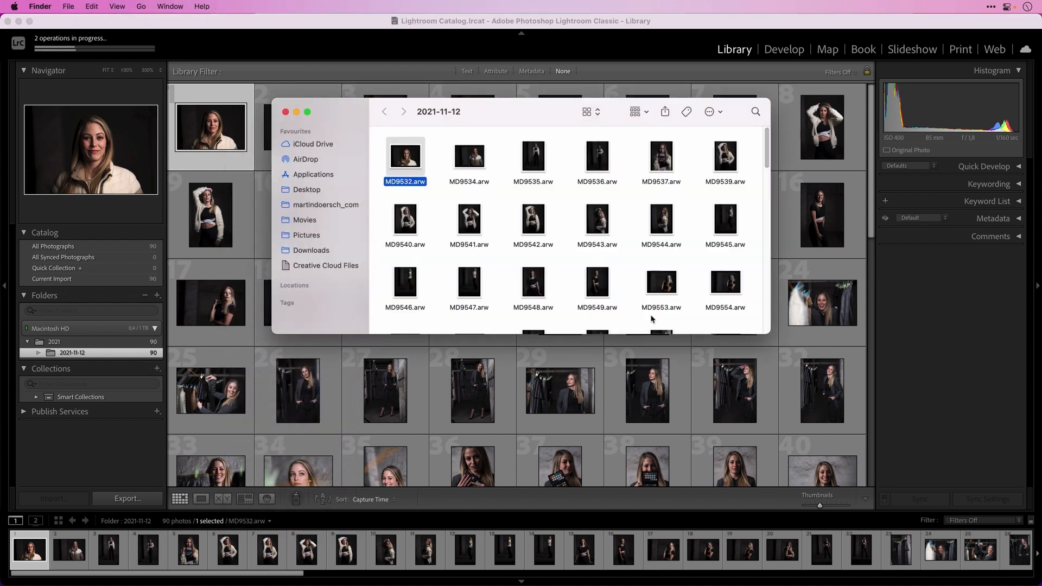
{"action": "key", "text": "super+Up"}
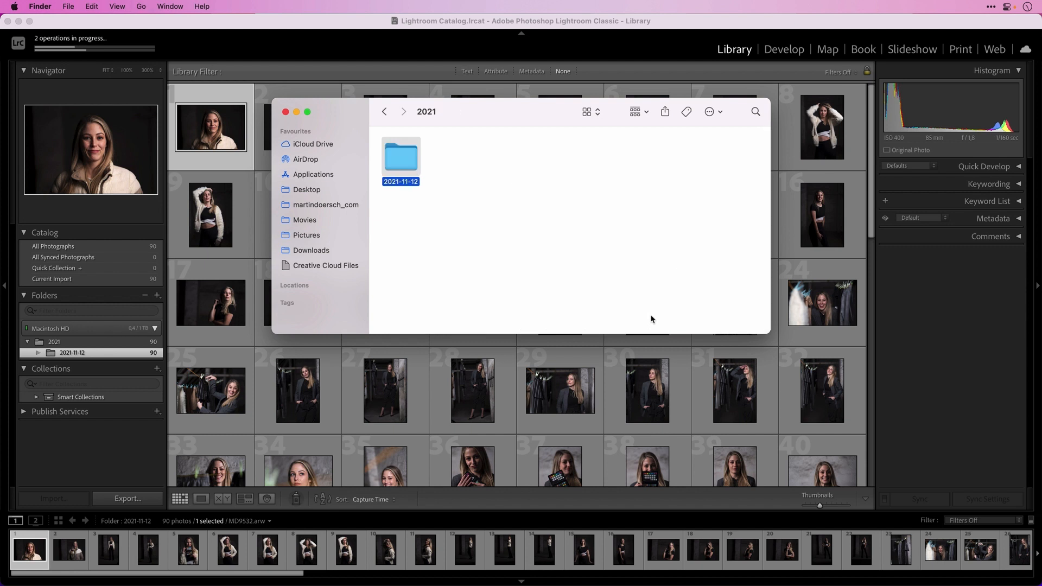
{"action": "key", "text": "super+Up"}
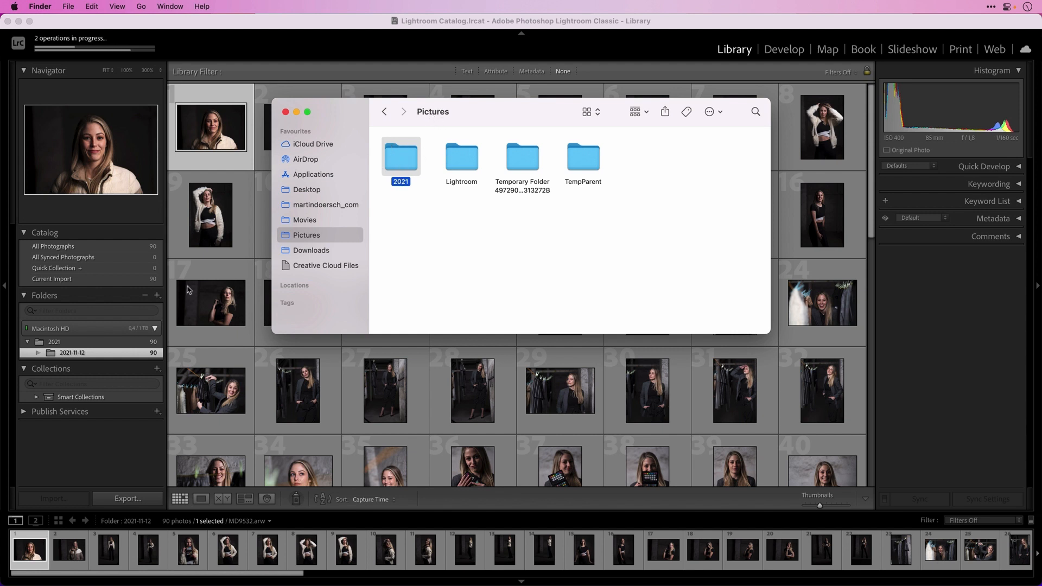
{"action": "double_click", "coordinate": [405, 158]}
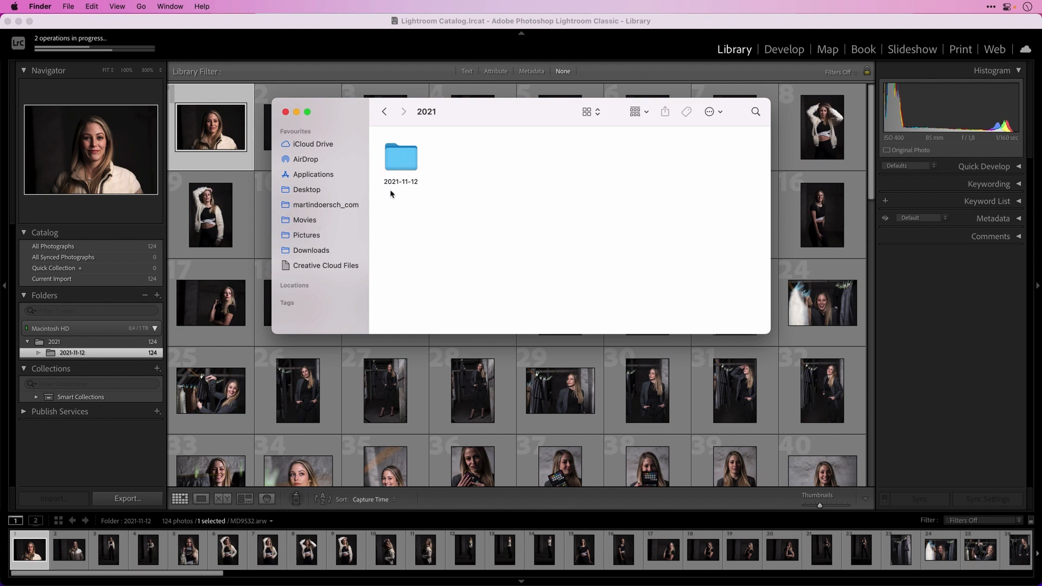
{"action": "double_click", "coordinate": [410, 161]}
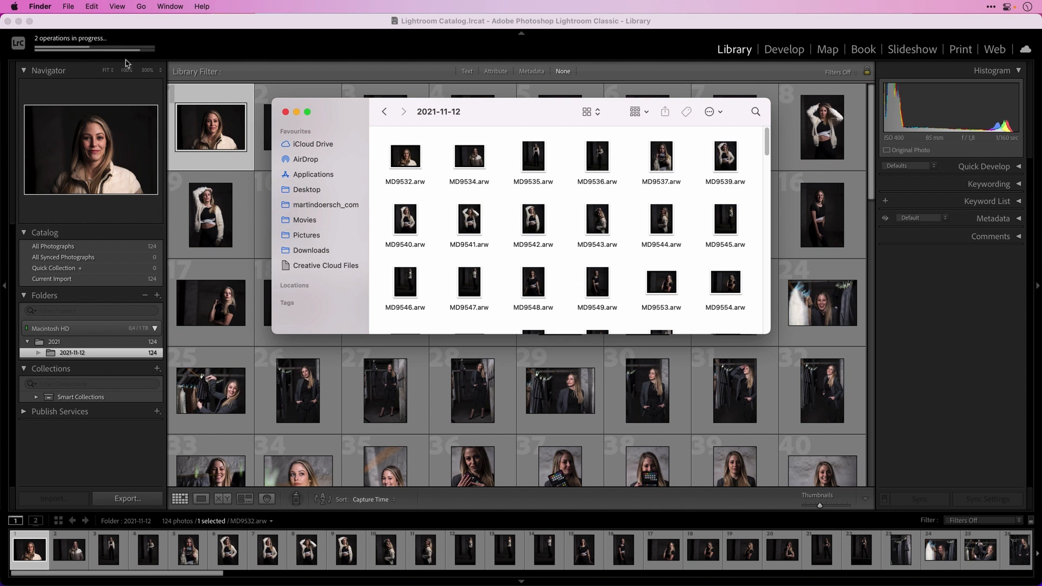
{"action": "left_click", "coordinate": [500, 398]}
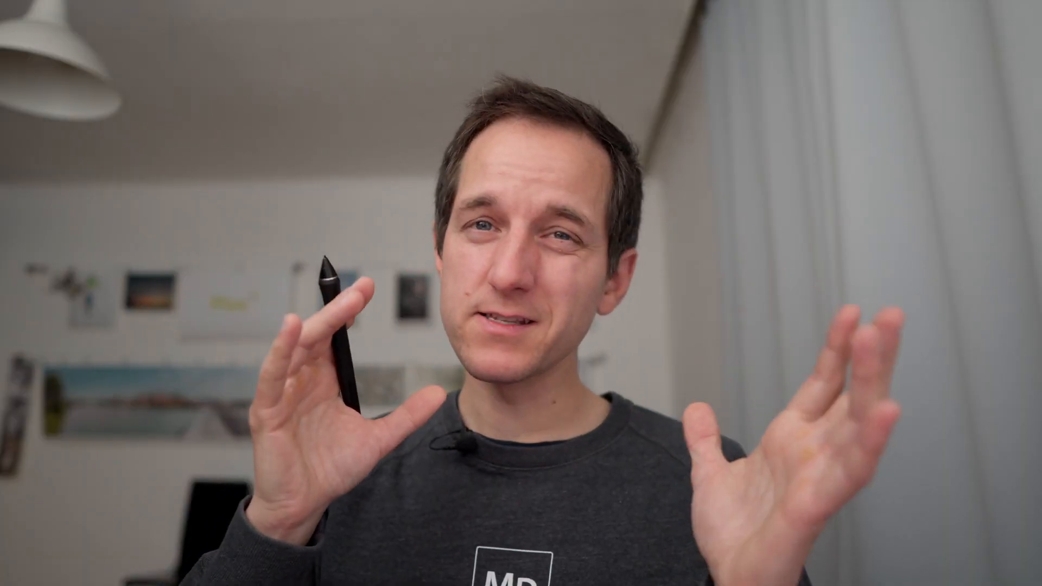